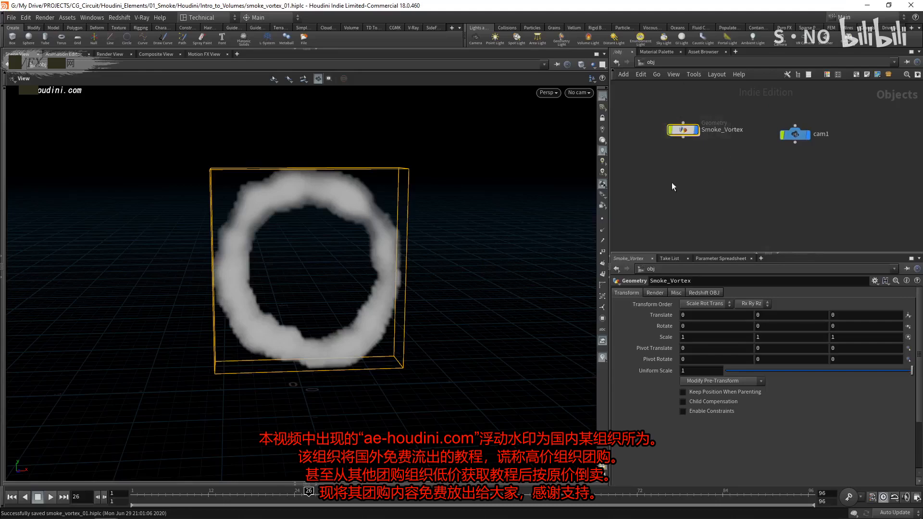
- Open the Smoke_Vortex geometry network at its OUT_Source end
double_click(683, 129)
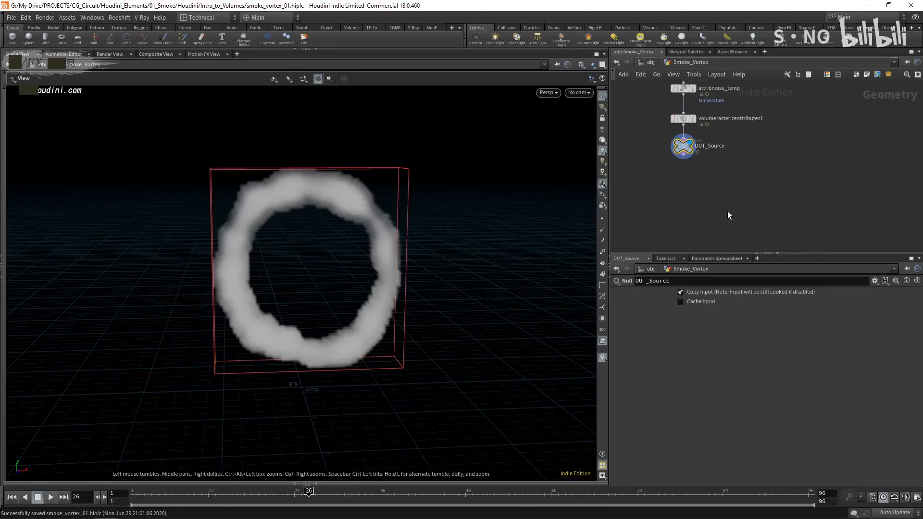
scroll(743, 197, down, 3)
click(650, 63)
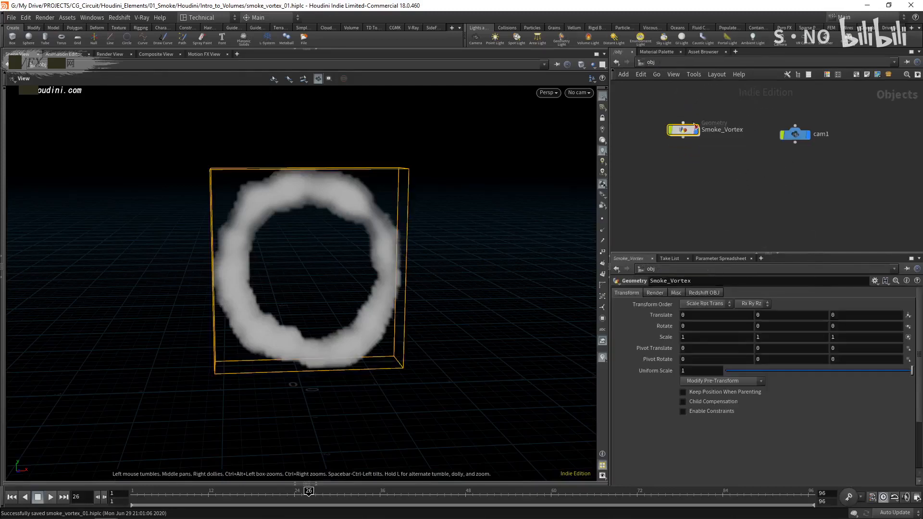
double_click(683, 130)
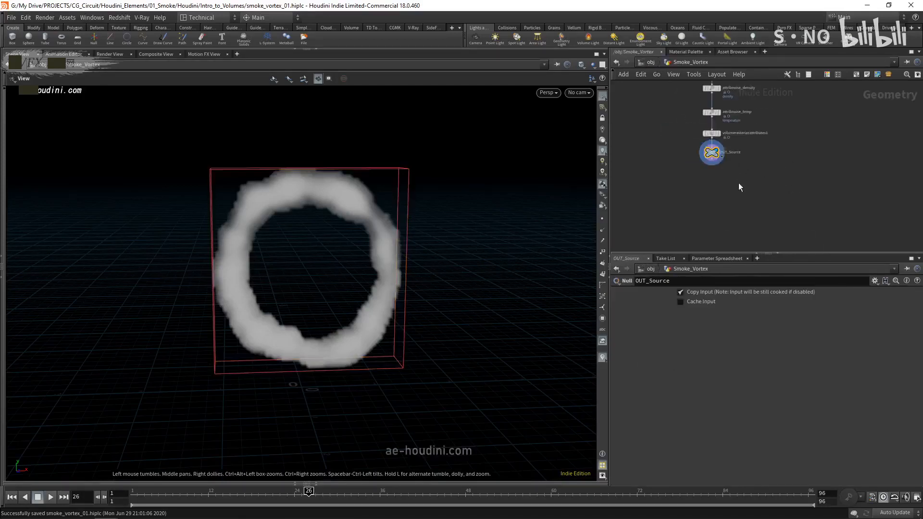
scroll(719, 182, up, 2)
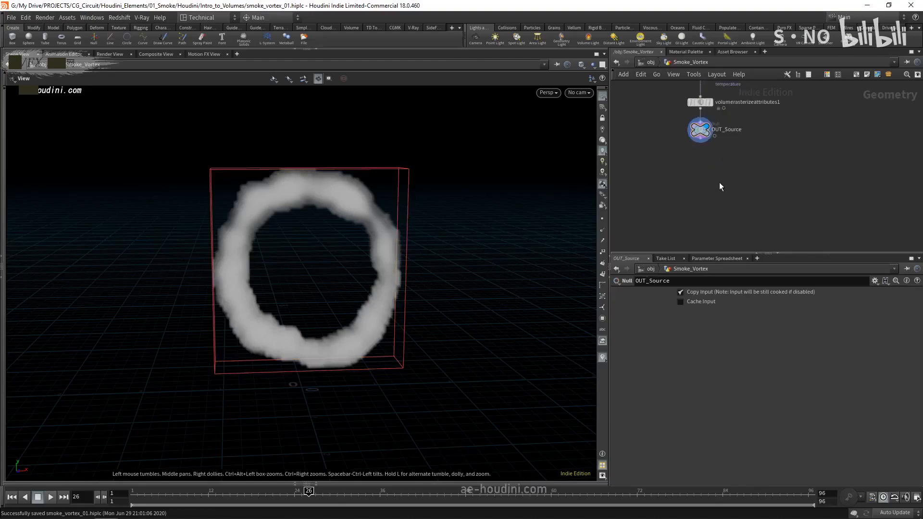
- Add a DOP Network below OUT_Source and connect OUT_Source to its first input
key(Tab)
text(dopnet)
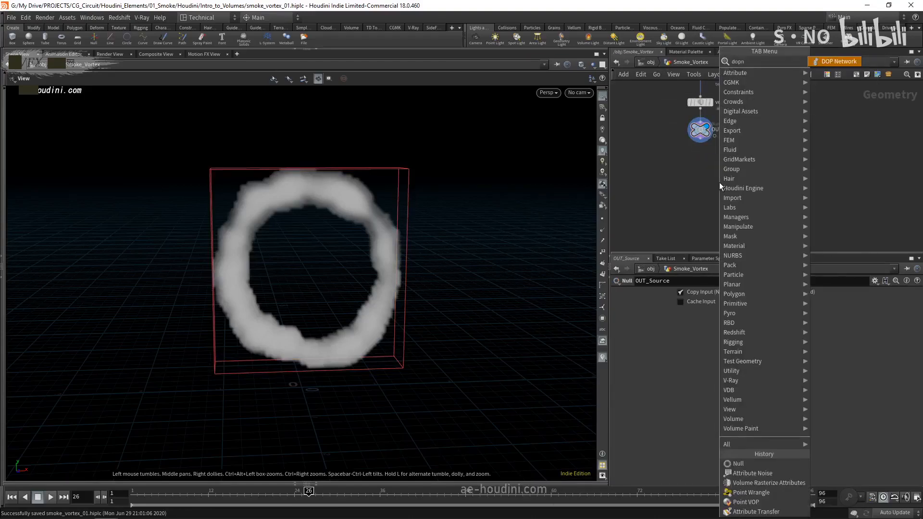
key(Return)
click(719, 183)
scroll(695, 139, up, 2)
click(701, 141)
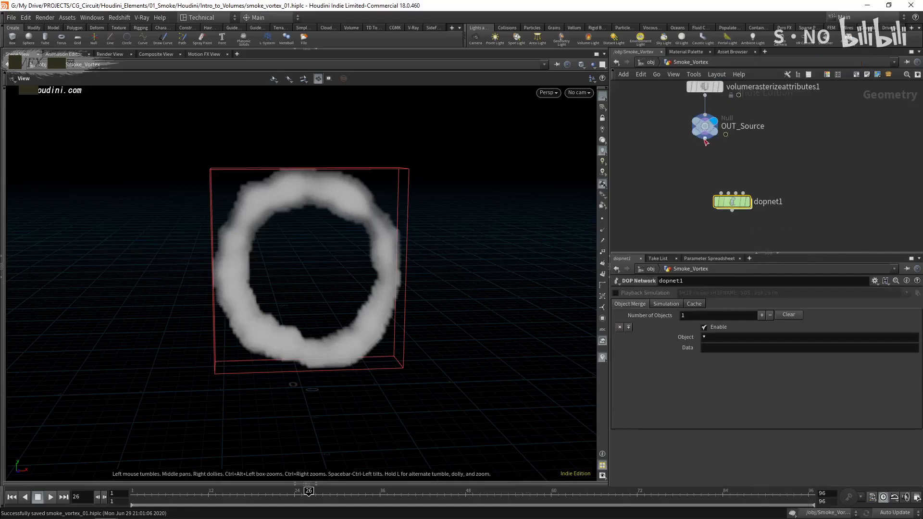
click(729, 205)
drag(729, 204, 705, 194)
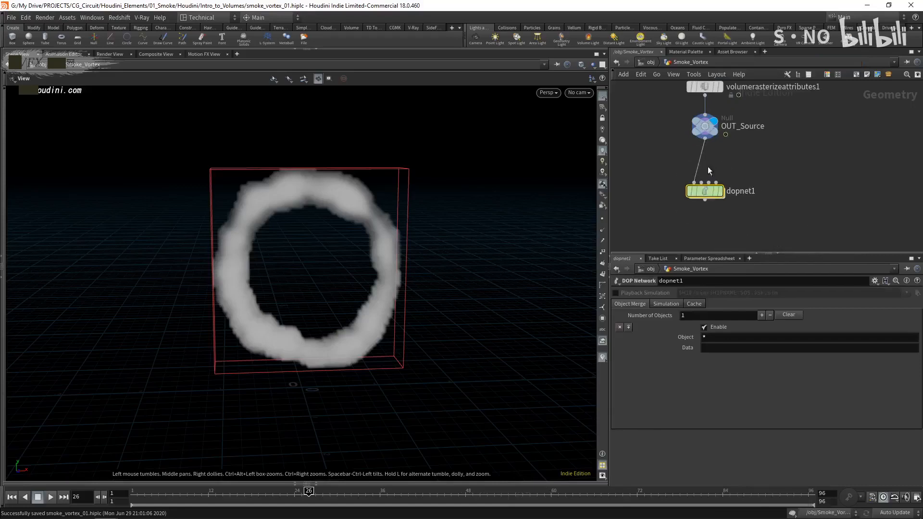
- Rename the DOP Network as pyro_sim
mouse_move(704, 191)
double_click(738, 191)
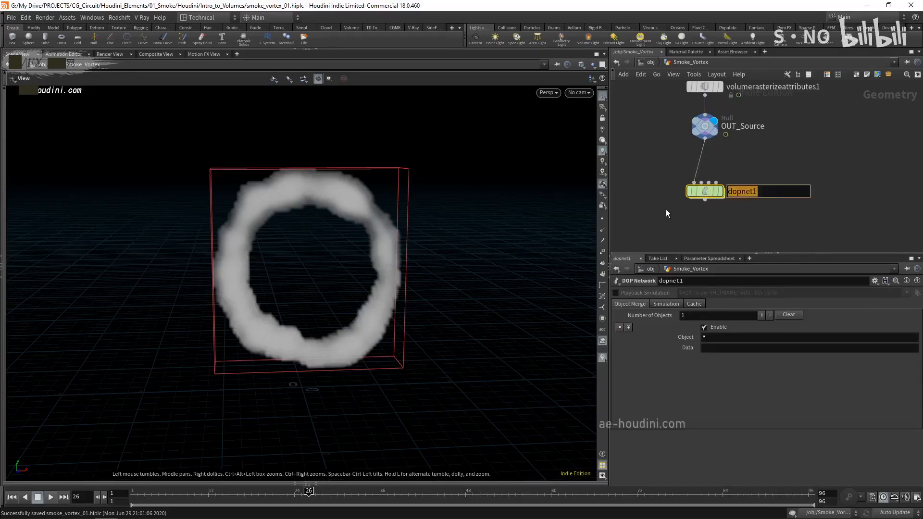
text(pyro)
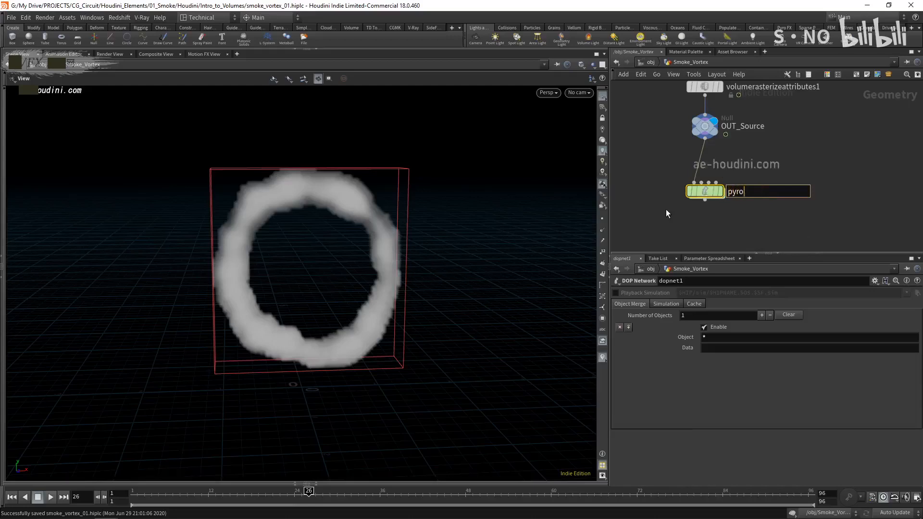
text(_sim)
key(Return)
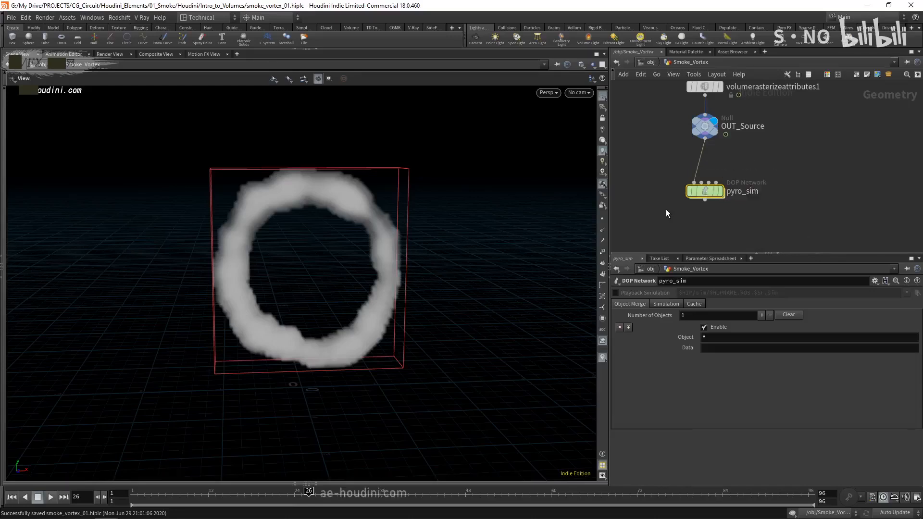
- Enter the pyro_sim network and add a Smoke Object above the output node
double_click(706, 192)
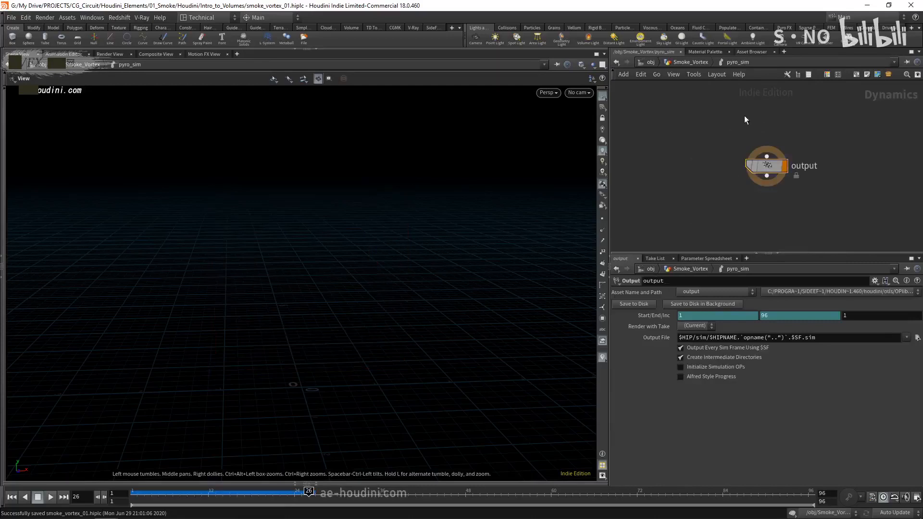
key(Tab)
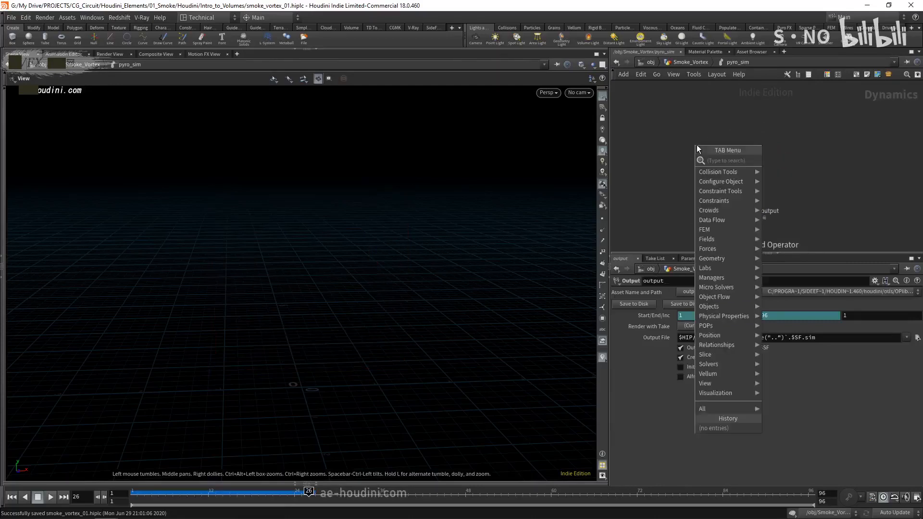
text(smo)
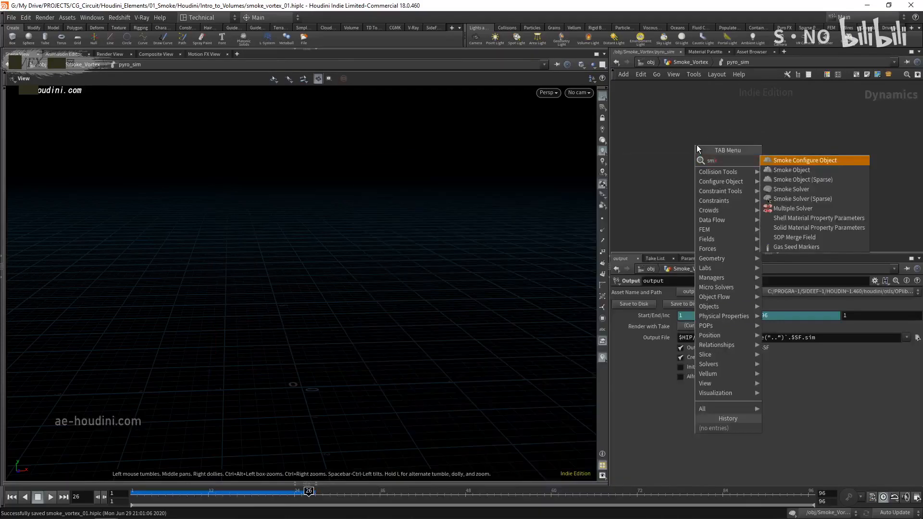
key(Down)
key(Return)
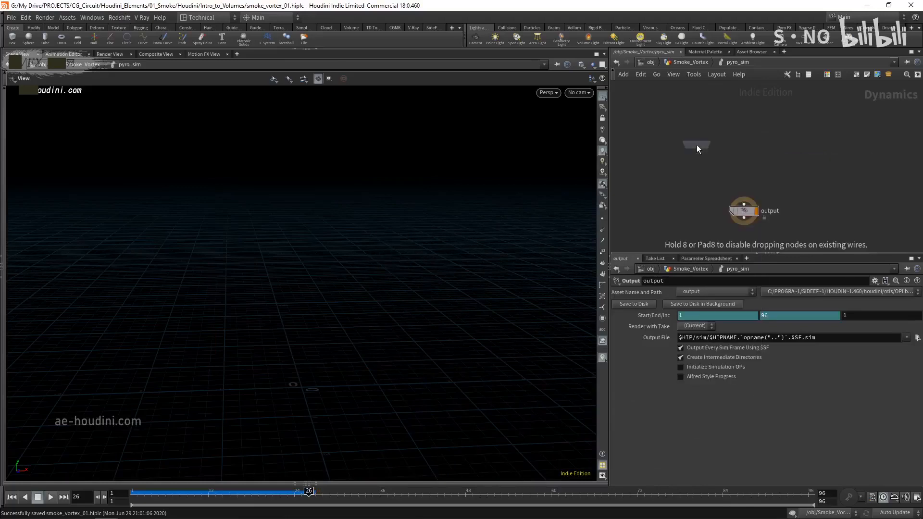
click(697, 145)
- Add a Pyro Solver and connect the smoke object to its first input
key(Tab)
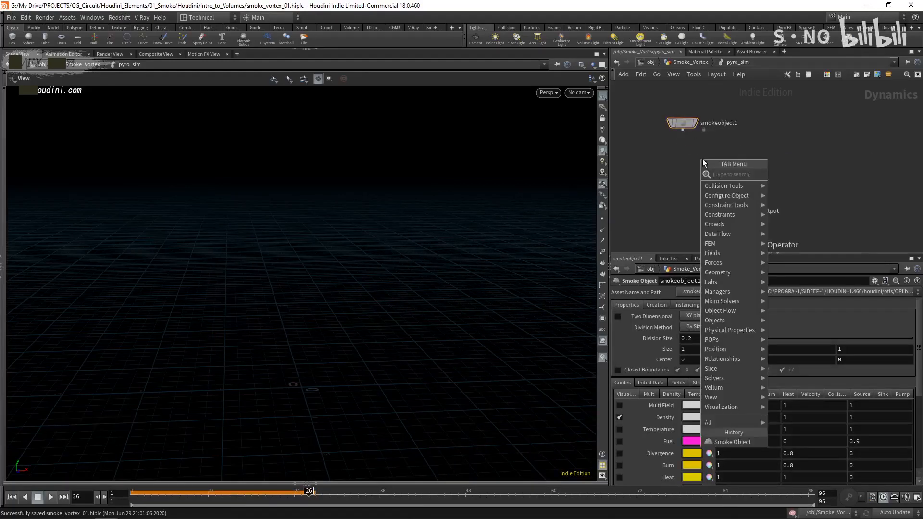
text(pyro)
key(Return)
click(702, 159)
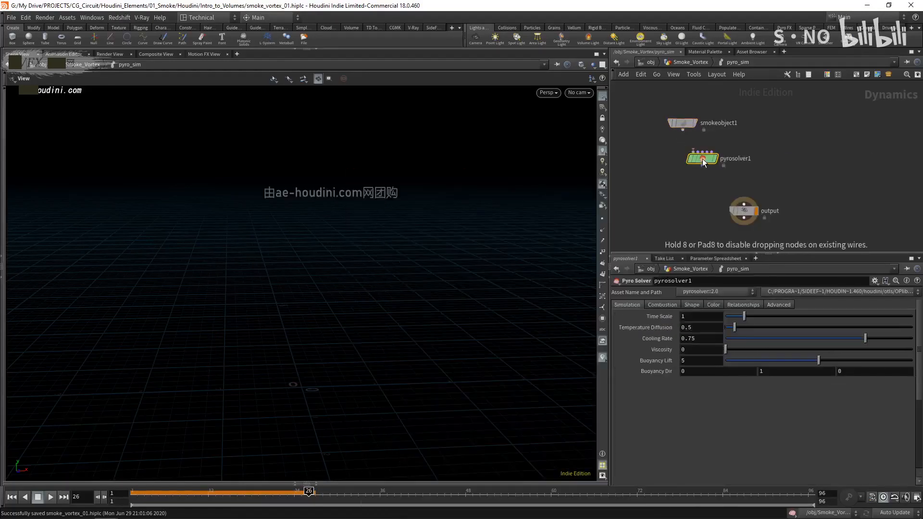
click(683, 129)
click(727, 156)
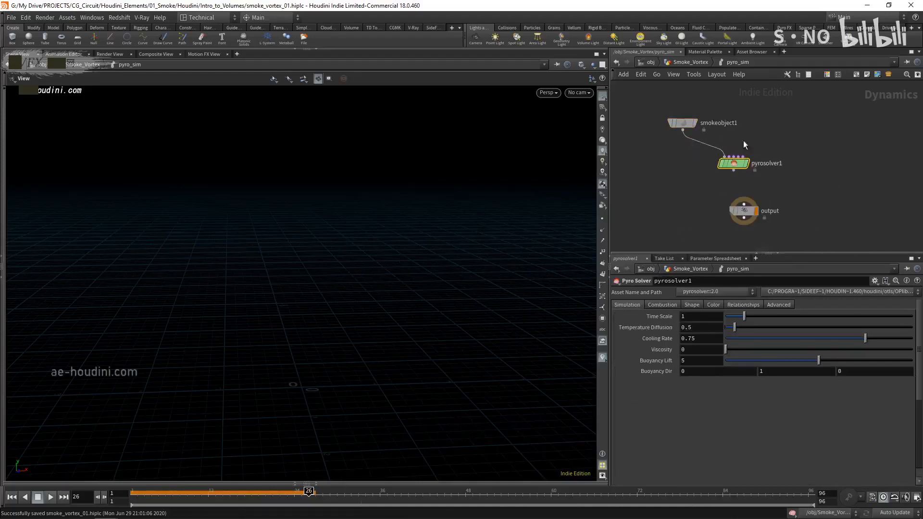
- Add a Volume Source wired into the pyro solver's last input and set its Input to First Context Geometry
key(Tab)
text(volume)
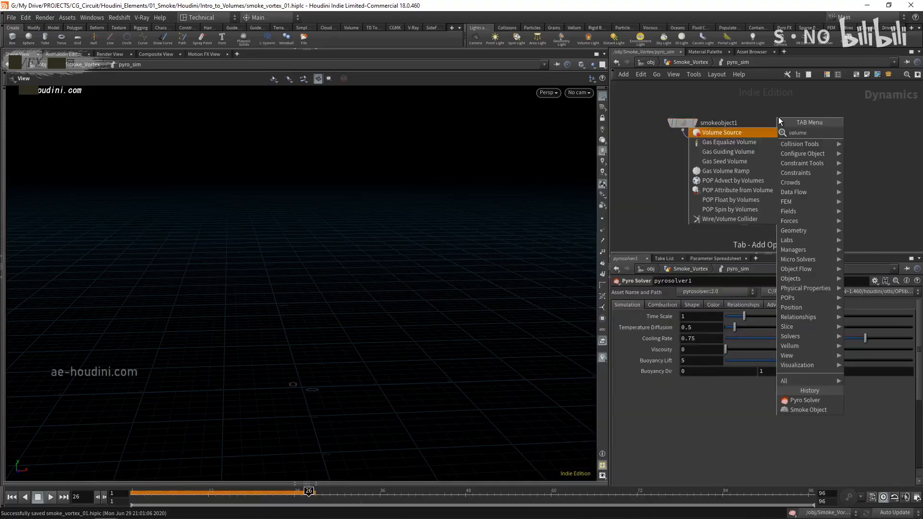
key(Return)
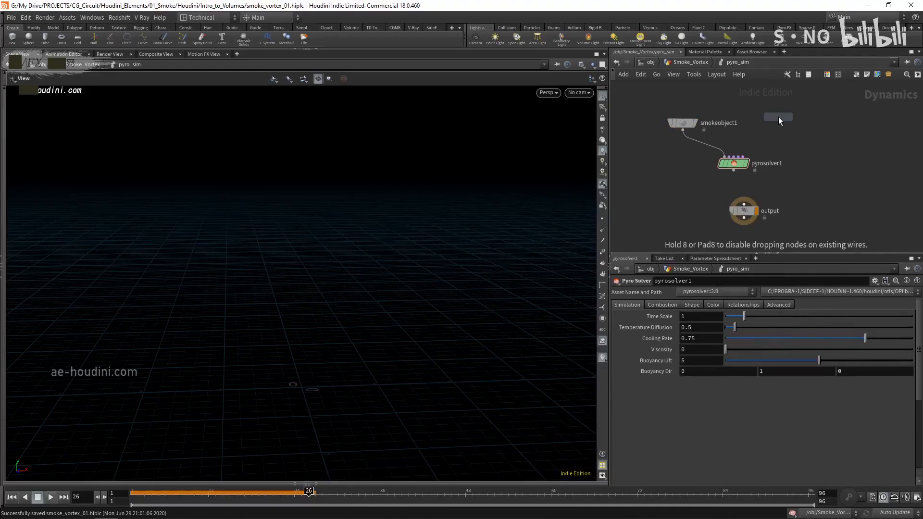
click(778, 117)
click(796, 122)
click(761, 151)
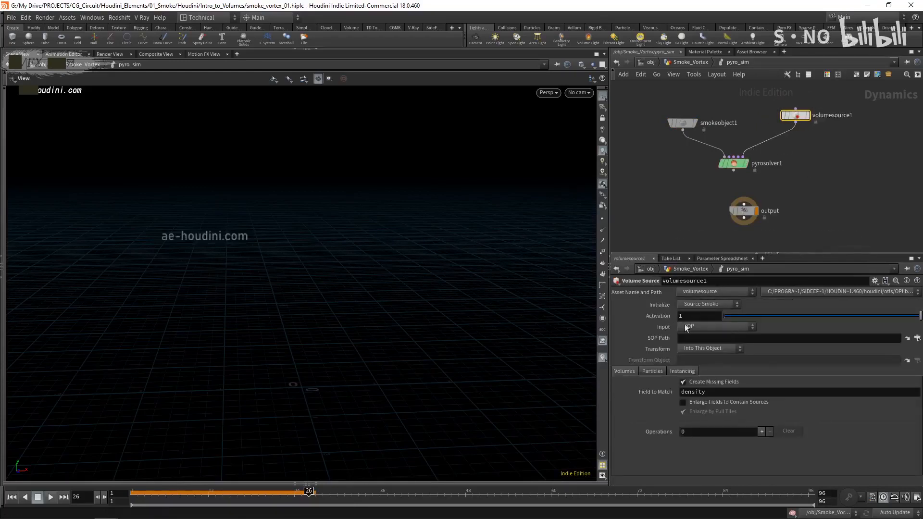
click(713, 326)
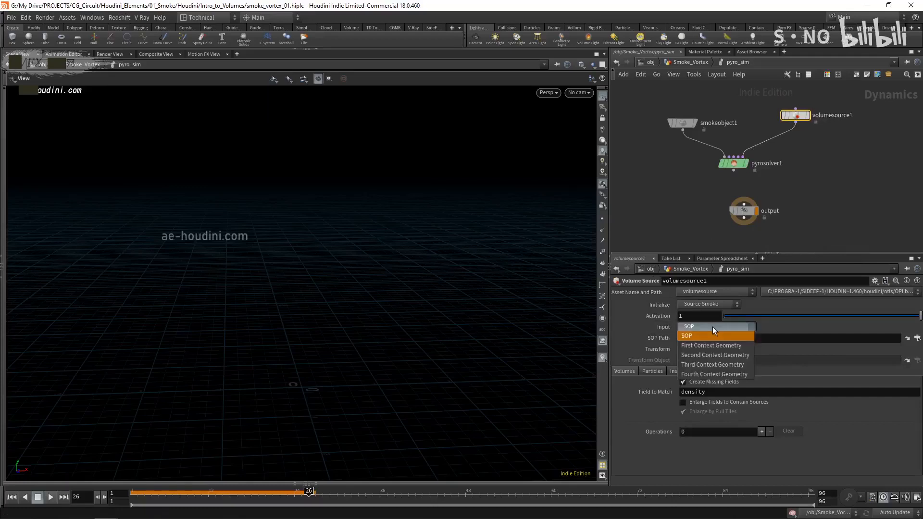
click(717, 346)
- Connect the pyro solver to the output node and align the two nodes vertically
drag(744, 210, 734, 225)
click(734, 171)
click(733, 219)
click(735, 228)
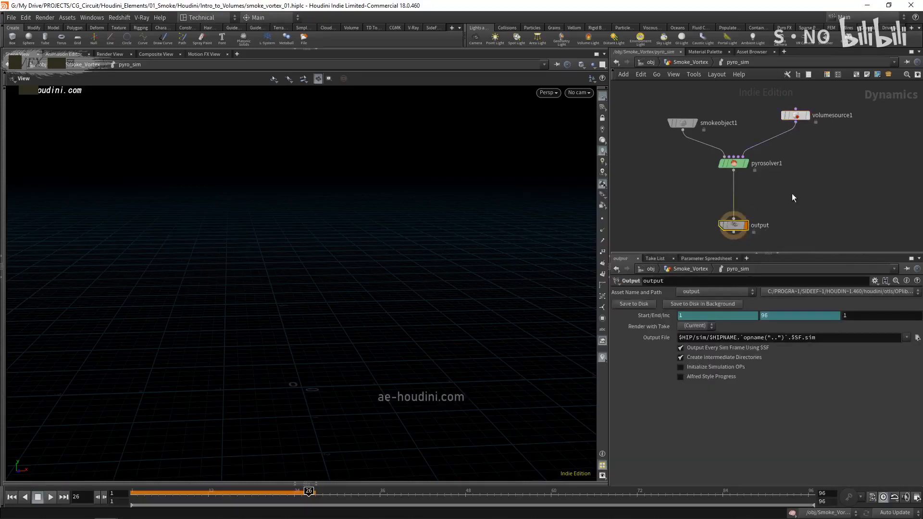
drag(739, 165, 739, 171)
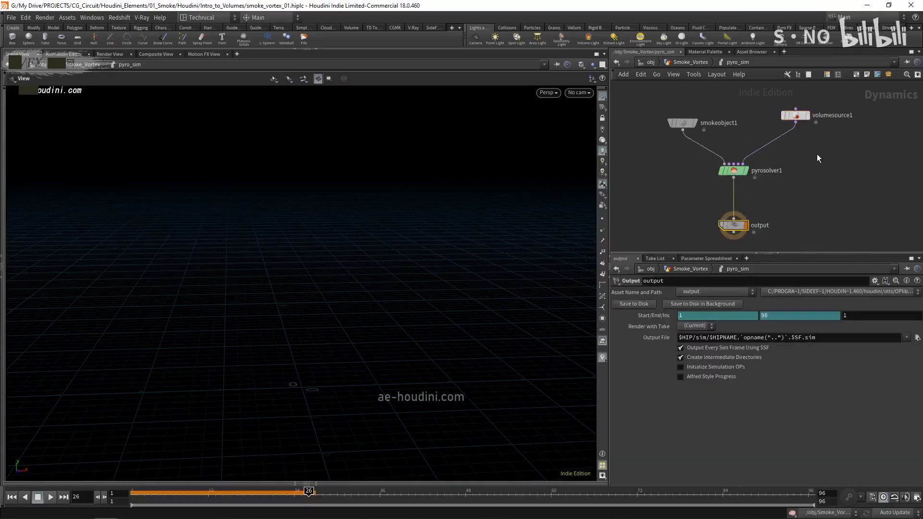
- Link the Voxel Size of volumerasterizeattributes1 to the smoke object's Division Size with a relative reference
middle_drag(817, 154, 819, 161)
click(683, 128)
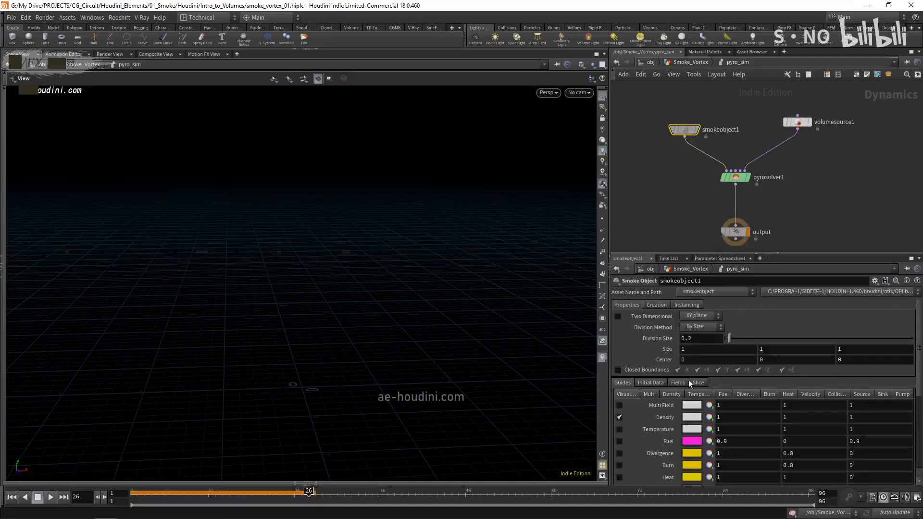
right_click(695, 338)
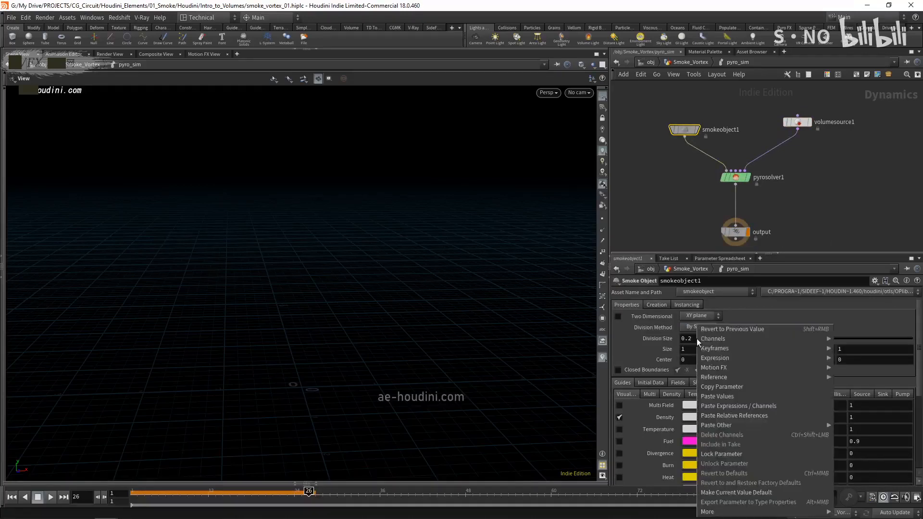
click(725, 387)
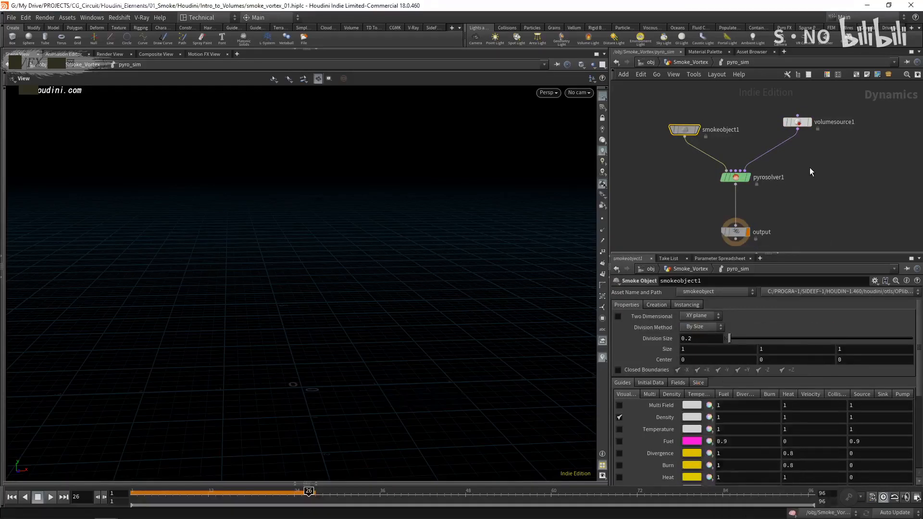
key(u)
click(705, 119)
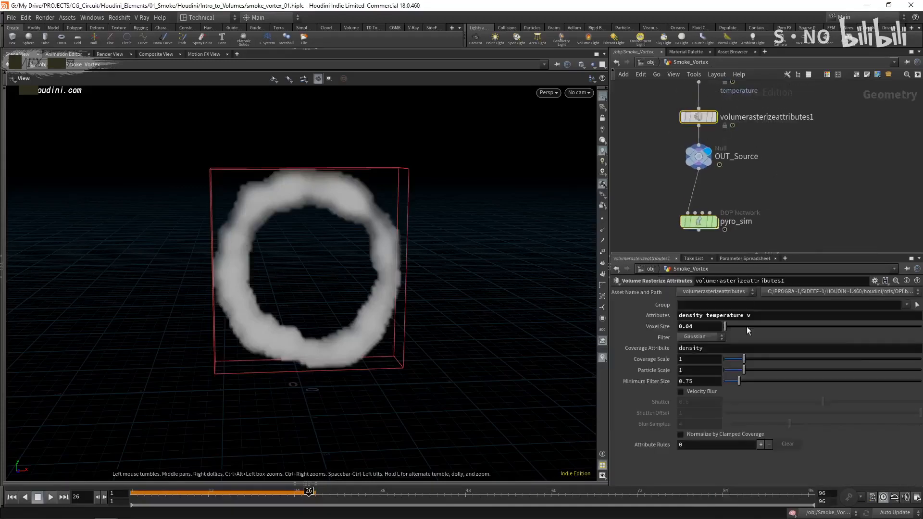
right_click(702, 325)
click(738, 415)
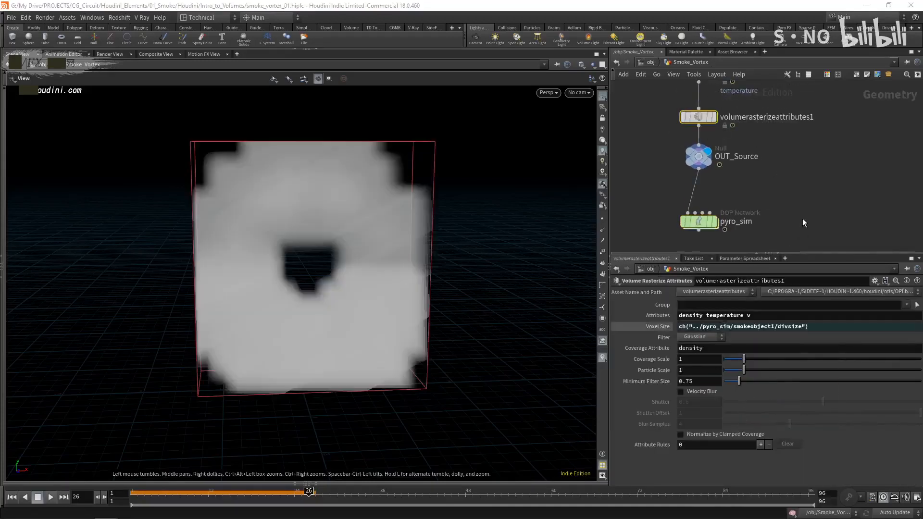
- Set the smoke object's Division Size to 0.04 inside pyro_sim and return to frame 1
double_click(699, 221)
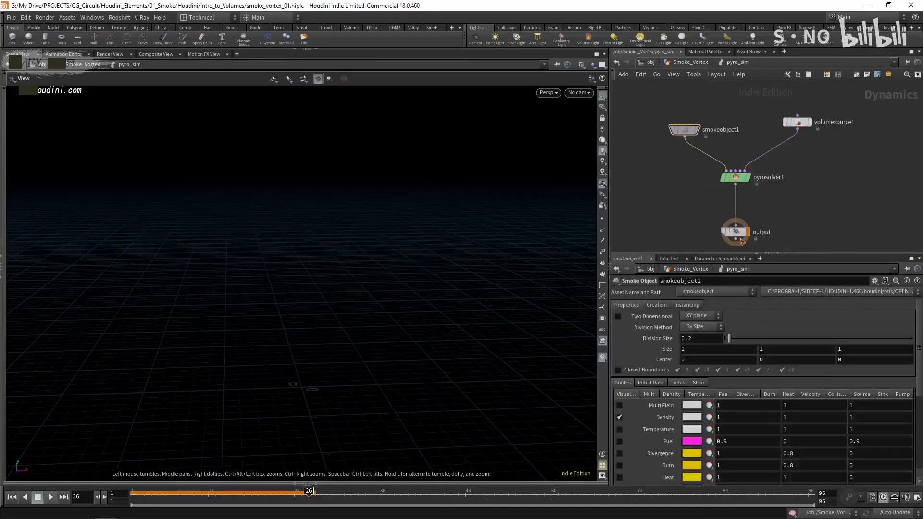
double_click(694, 339)
text(0.04)
key(Return)
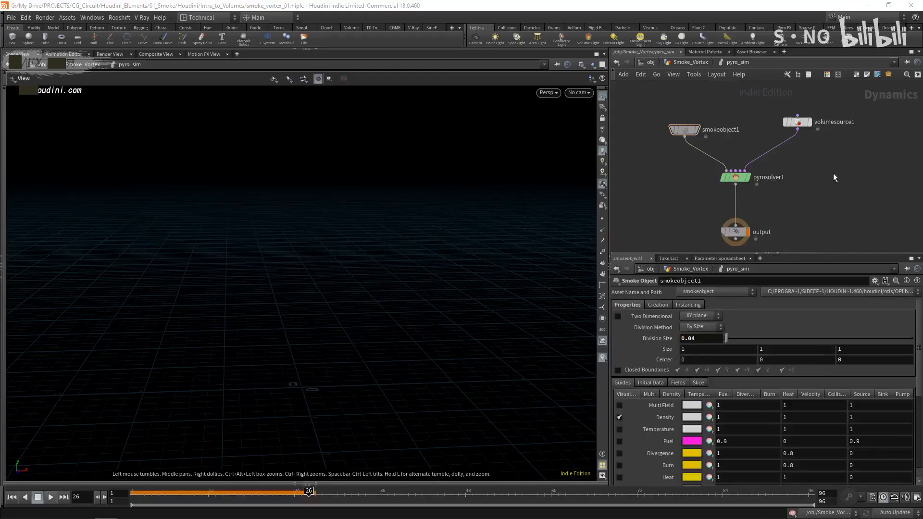
click(13, 497)
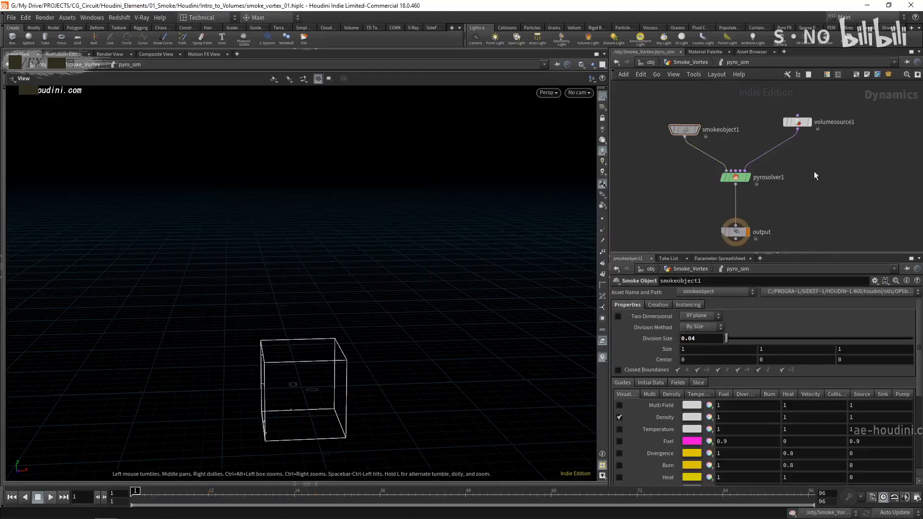
- Set the smoke object's Center Y to half its Y Size through a relative reference, using ch("sizey")/2
mouse_move(684, 132)
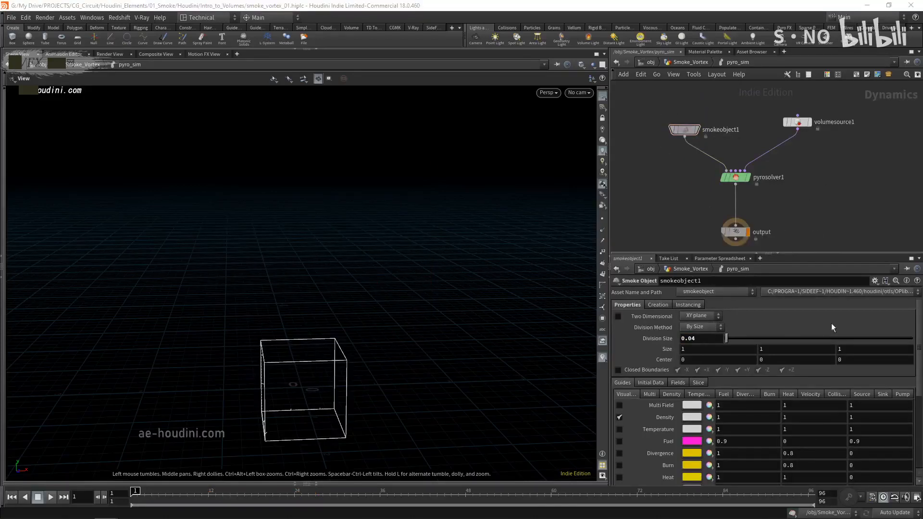
right_click(770, 350)
click(810, 388)
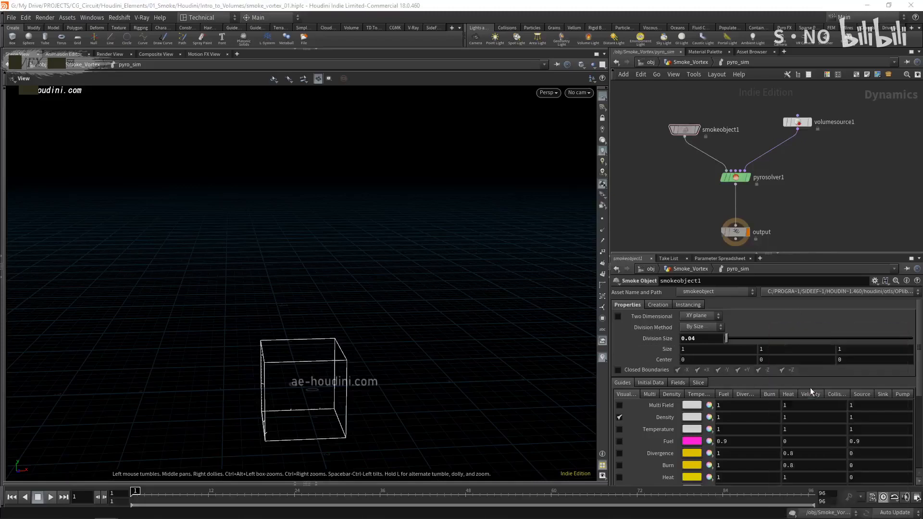
right_click(810, 377)
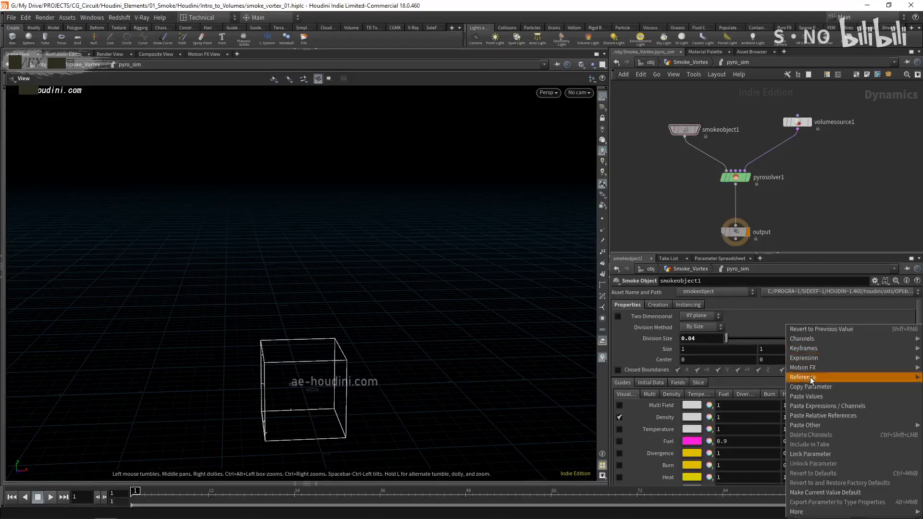
click(809, 385)
right_click(655, 351)
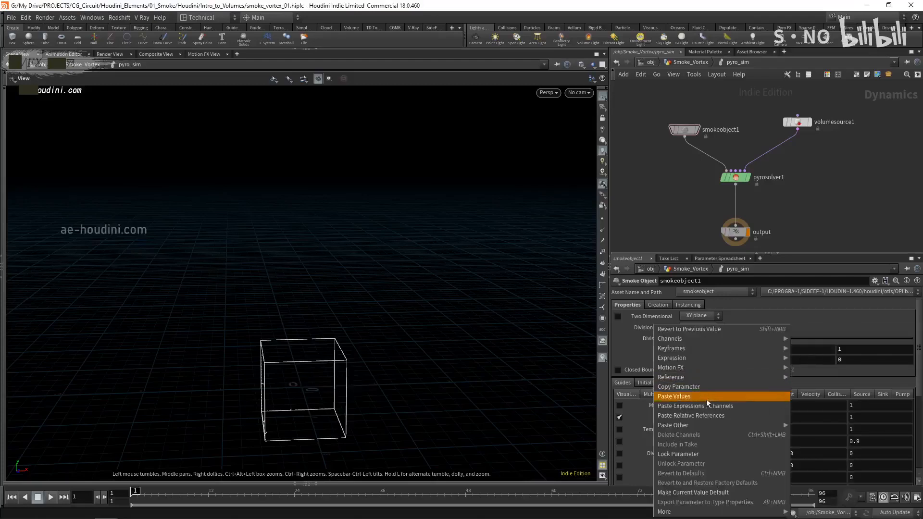
click(718, 417)
click(803, 359)
text(/2)
key(Return)
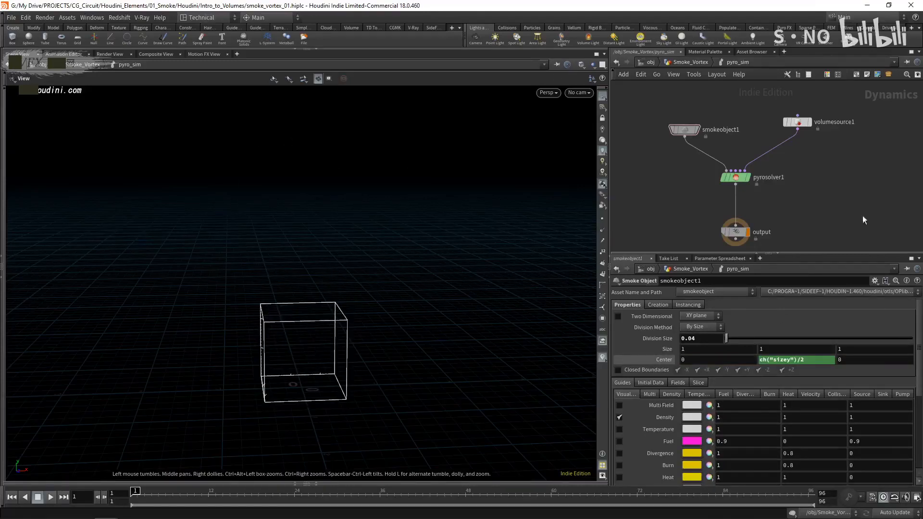
- Add a Static Object and a Merge node between the pyro solver and the output node
key(Tab)
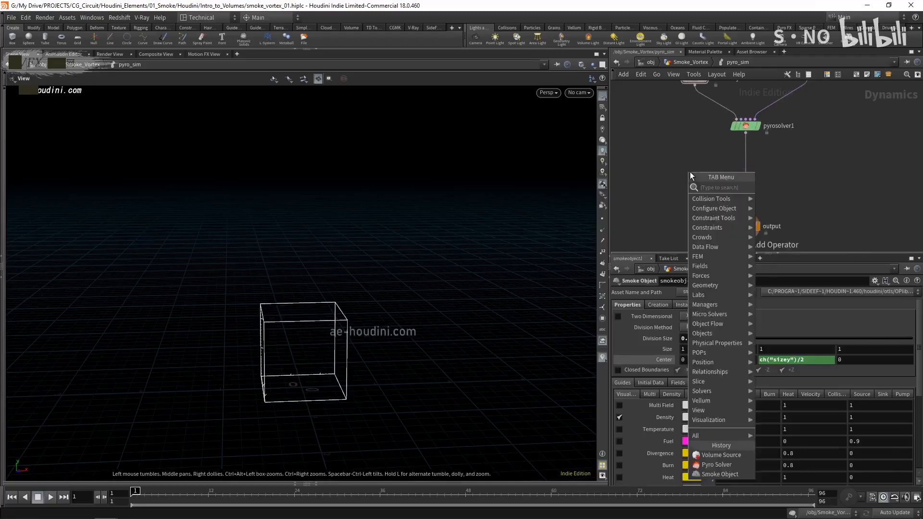
text(static)
key(Return)
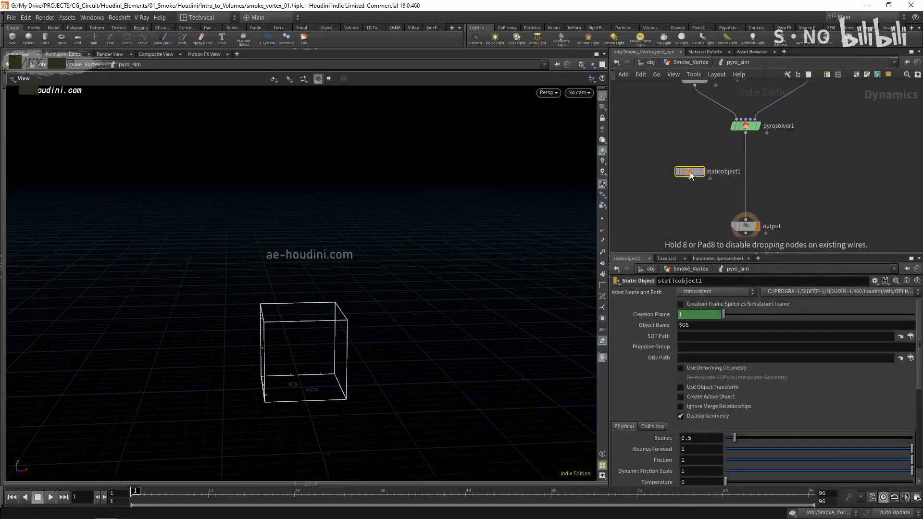
click(671, 159)
key(Tab)
text(merge)
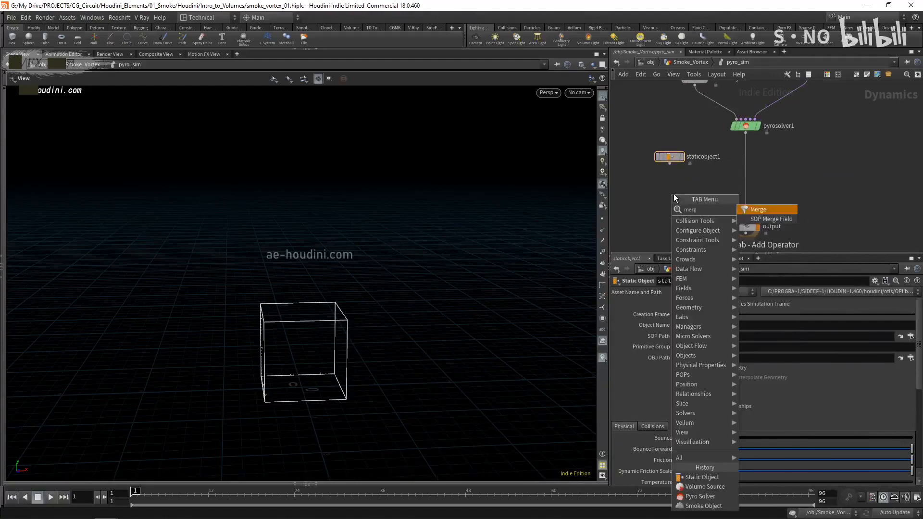
key(Return)
click(674, 194)
- Wire the static object and pyro solver into the merge, and connect the merge to the output node
click(670, 164)
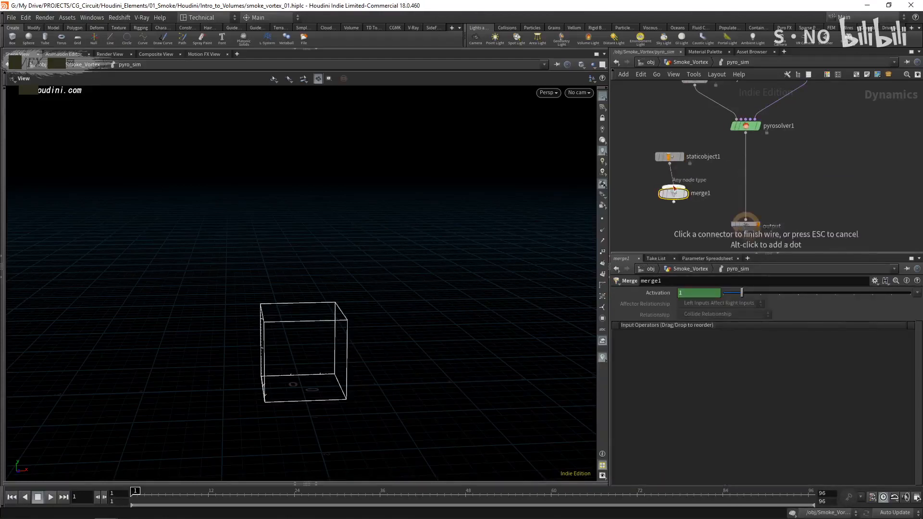
click(673, 186)
click(746, 132)
click(689, 193)
click(674, 202)
click(746, 215)
- Set the static object's SOP Path to /obj/Smoke_Vortex/mountain1
click(675, 156)
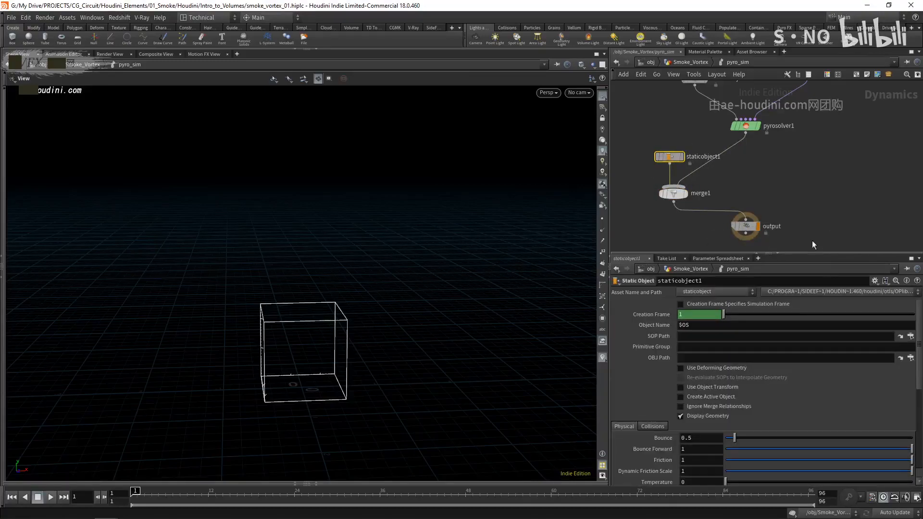
click(913, 337)
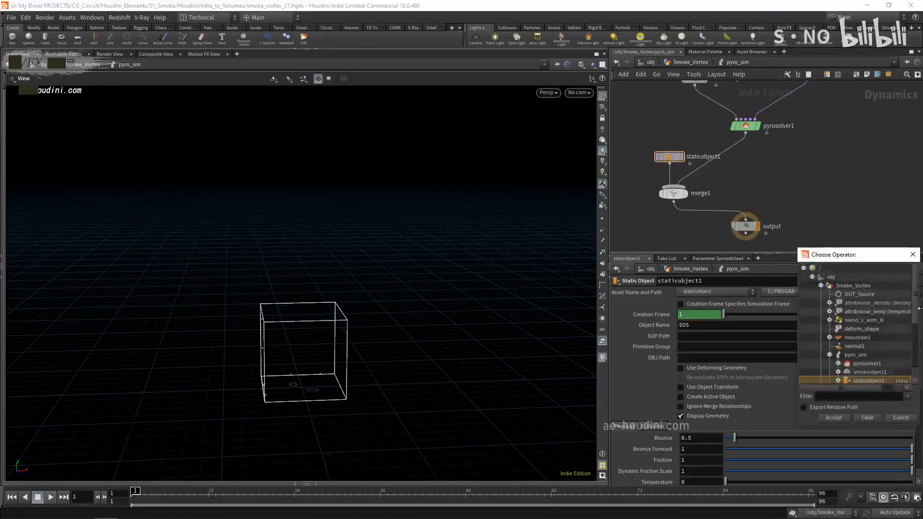
double_click(857, 341)
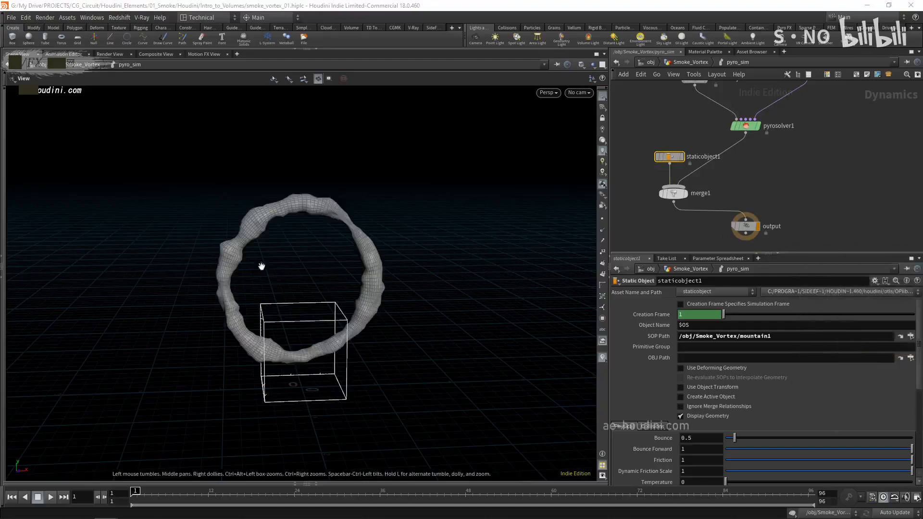
- Set the smoke object's Size to 4 in Y and 4 in X
drag(352, 203, 235, 287)
right_drag(235, 287, 262, 325)
middle_drag(784, 157, 782, 177)
click(700, 97)
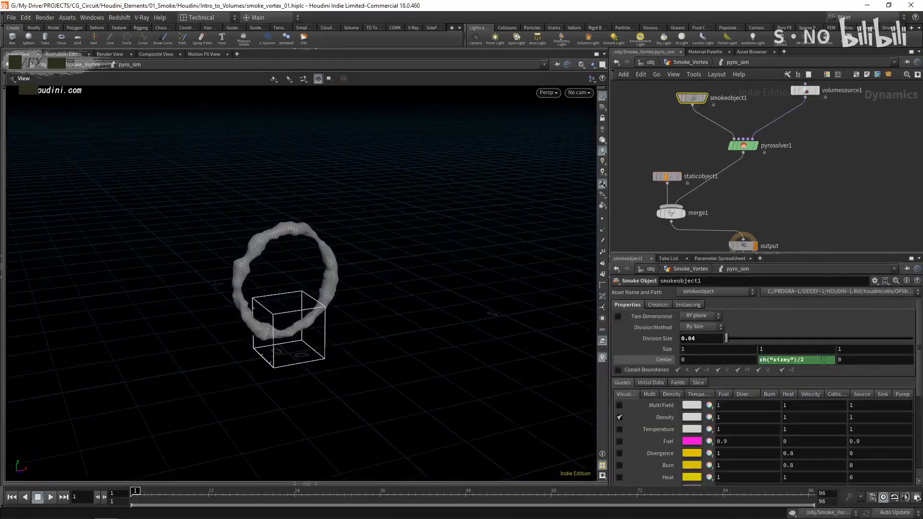
drag(750, 354, 730, 353)
key(Return)
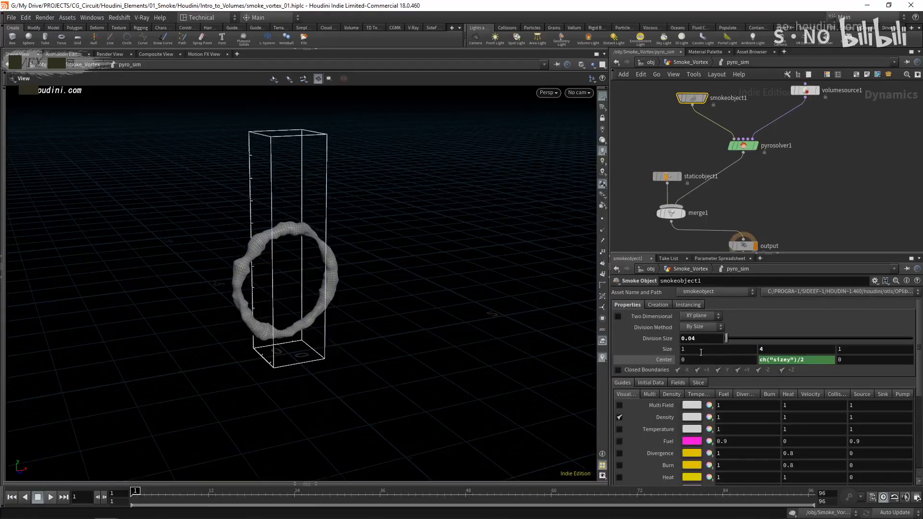
click(701, 352)
text(4)
key(Return)
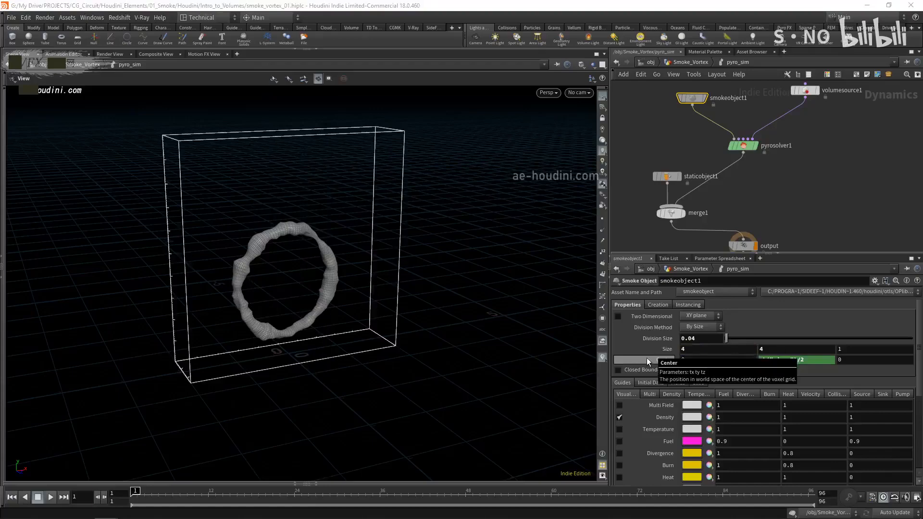
- Set the smoke object's Size to 4.5 in both X and Z
drag(298, 303, 272, 301)
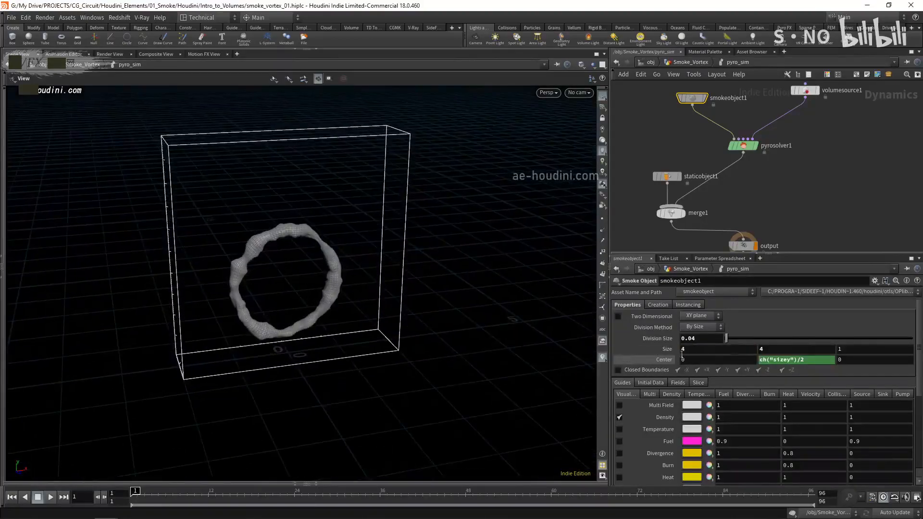
drag(686, 350, 661, 351)
text(4.5)
key(Return)
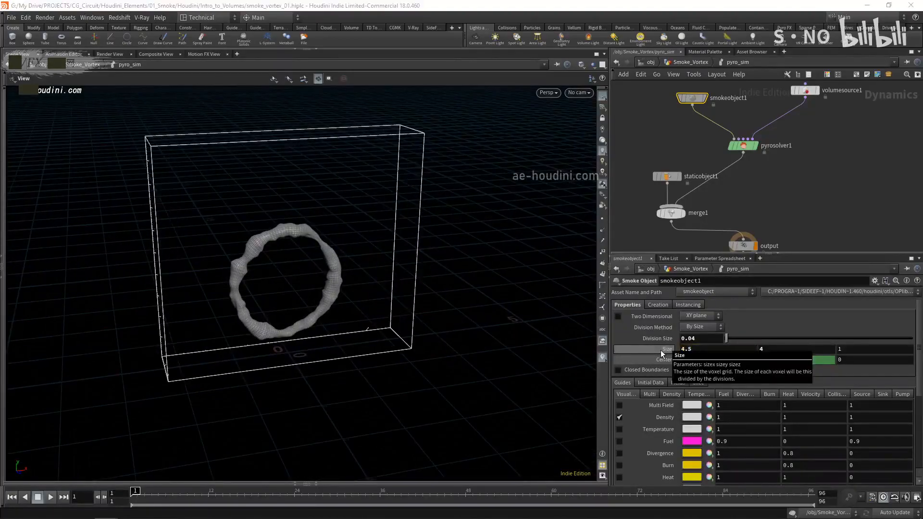
click(867, 351)
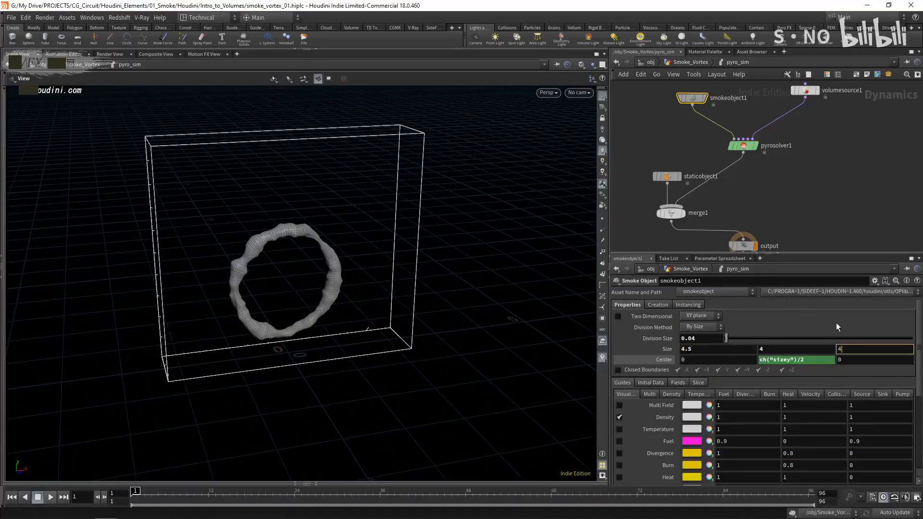
text(4)
key(Return)
drag(269, 308, 285, 300)
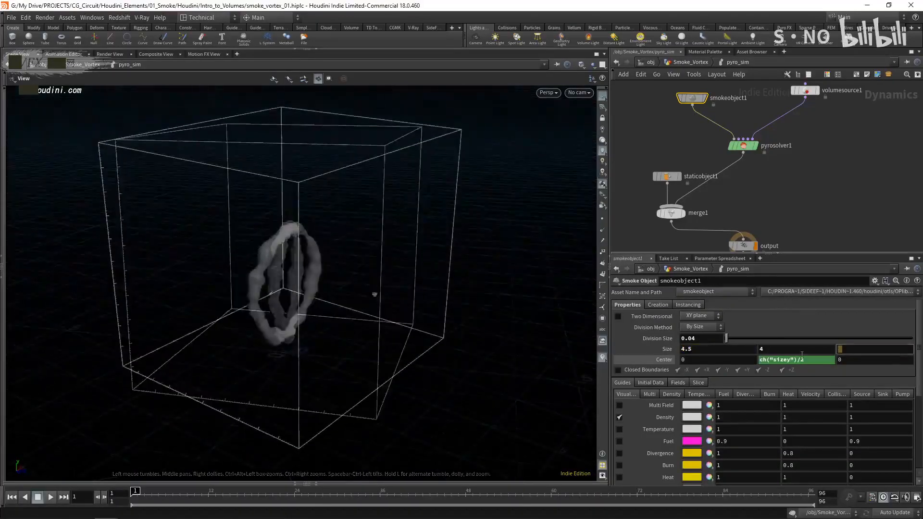
mouse_move(373, 295)
mouse_down()
mouse_move(373, 309)
mouse_move(380, 298)
mouse_up()
drag(423, 264, 354, 256)
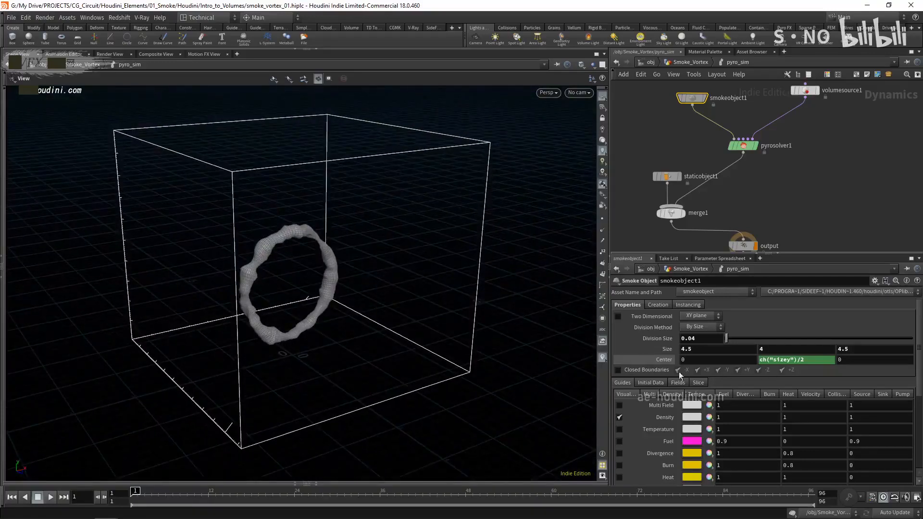
- Enable Closed Boundaries on the smoke object, leaving only the -Y side closed
click(622, 371)
drag(317, 331, 263, 303)
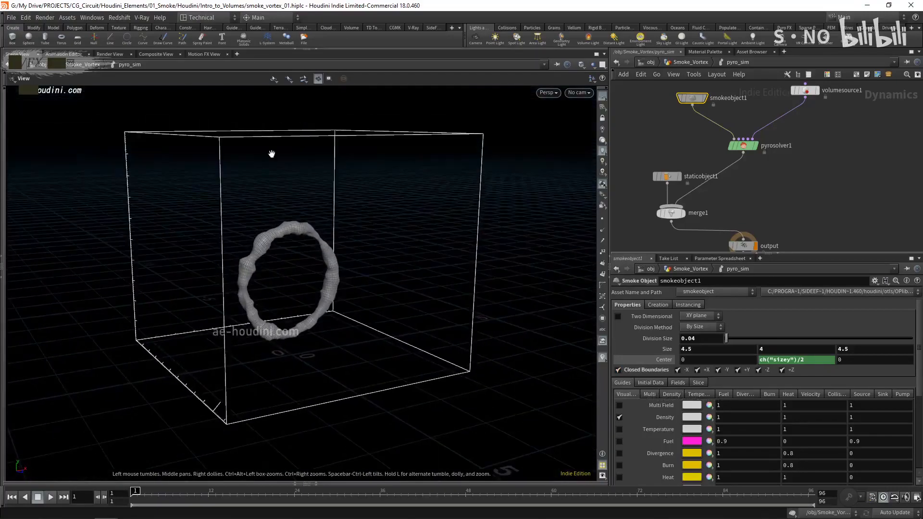
drag(272, 154, 252, 213)
drag(403, 126, 325, 193)
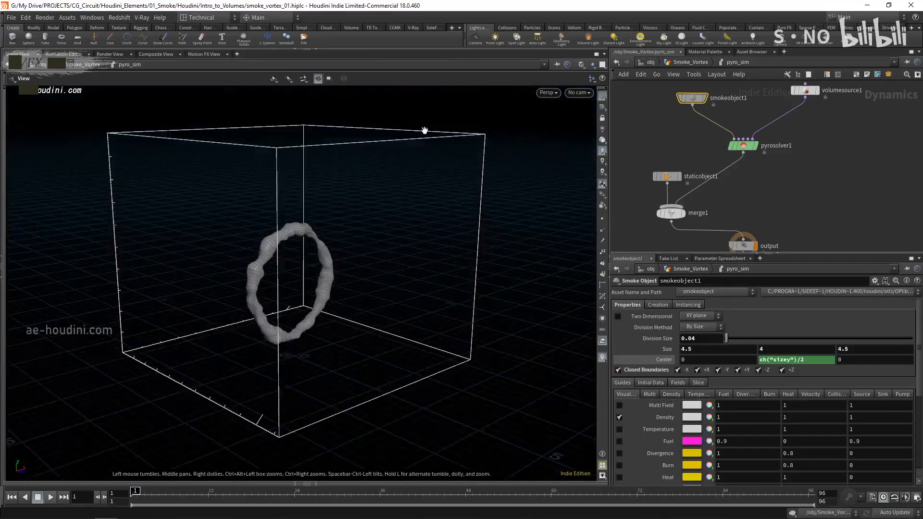
drag(281, 222, 268, 190)
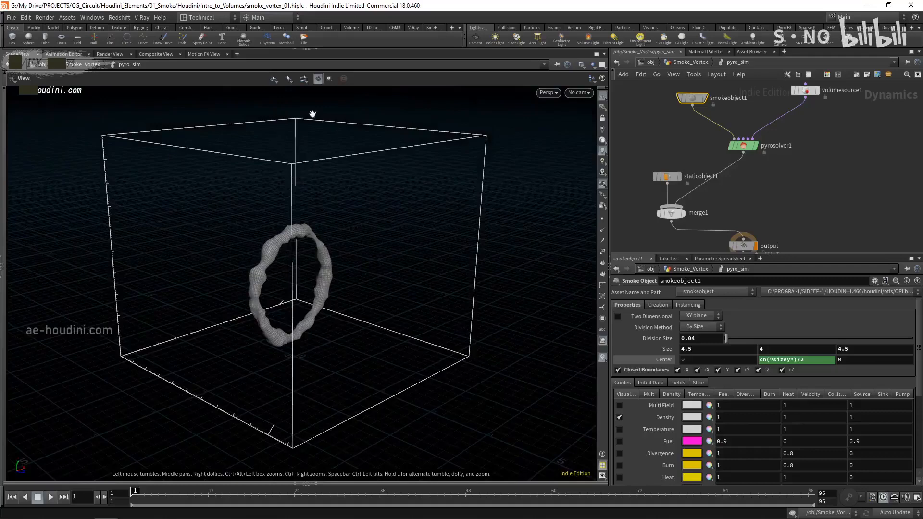
drag(298, 217, 275, 220)
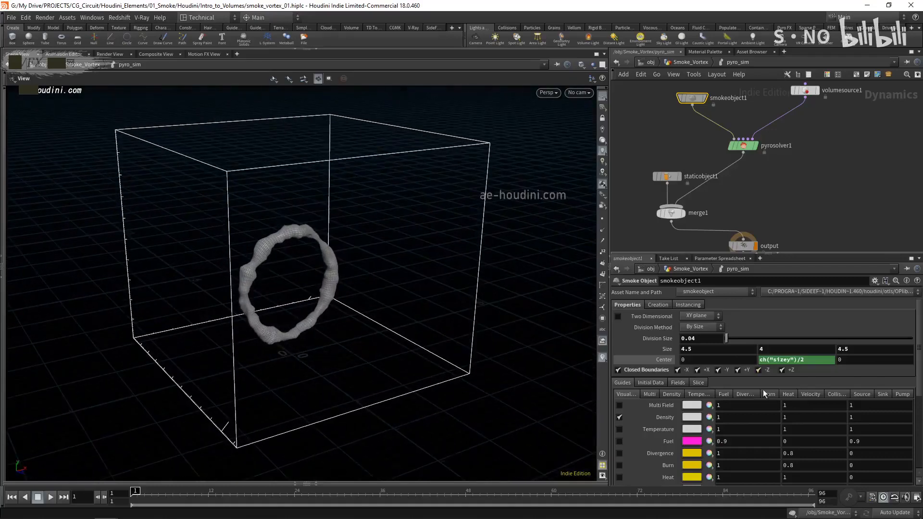
click(695, 370)
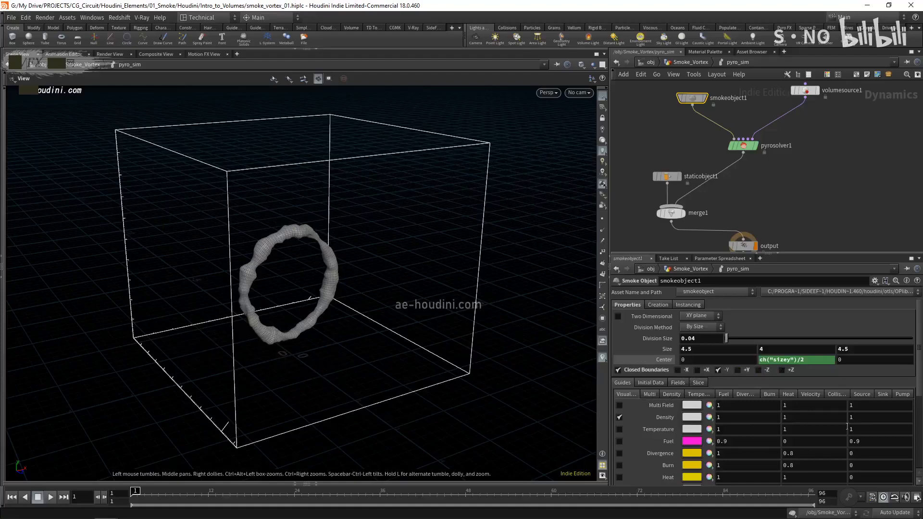
- Connect the pyro solver directly to the output node and delete the static object and merge nodes
drag(307, 364, 231, 337)
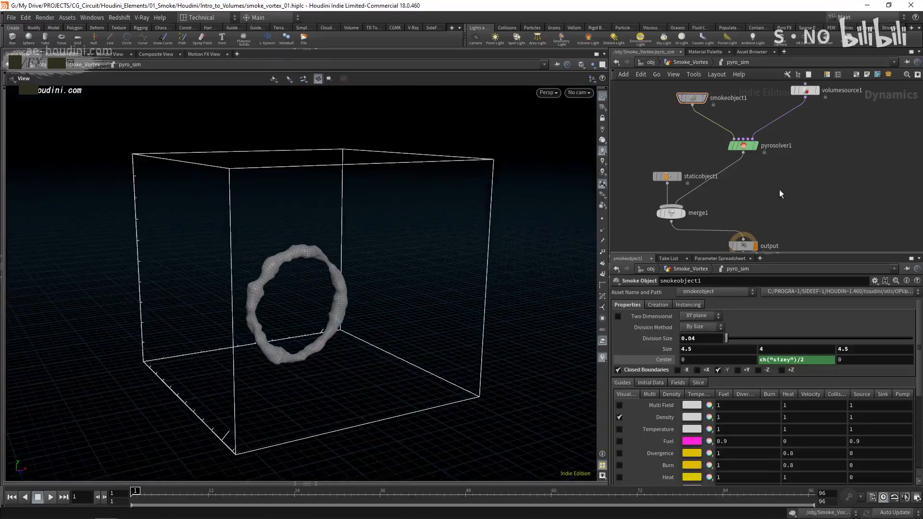
middle_drag(788, 199, 788, 181)
mouse_move(218, 336)
mouse_down()
mouse_move(163, 342)
mouse_move(233, 337)
mouse_up()
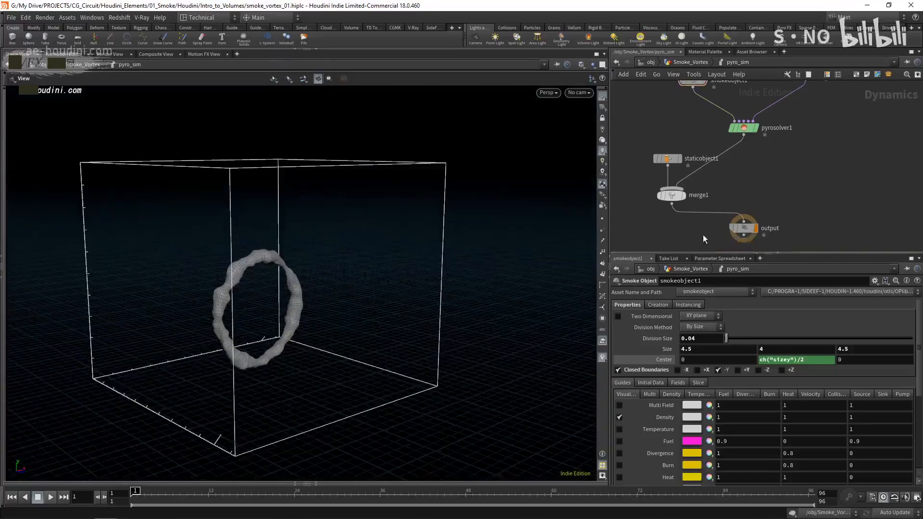
drag(744, 221, 744, 152)
drag(701, 209, 663, 157)
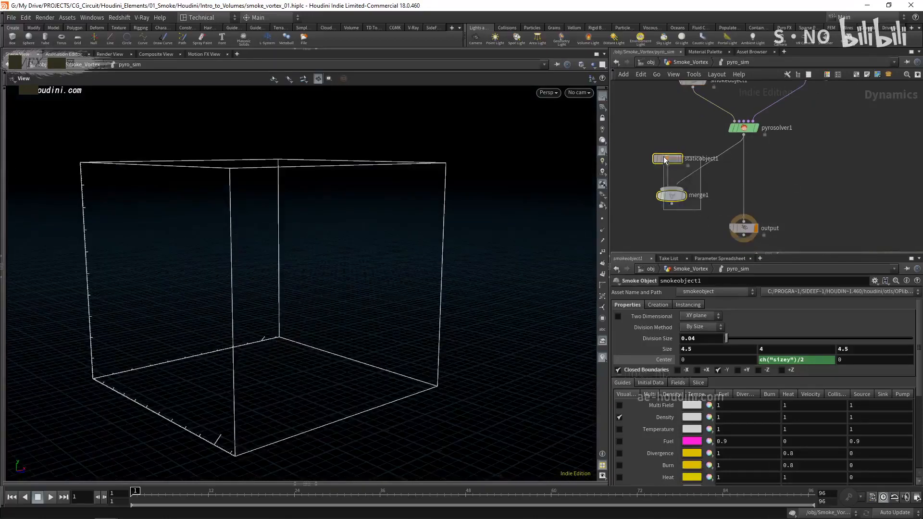
key(Delete)
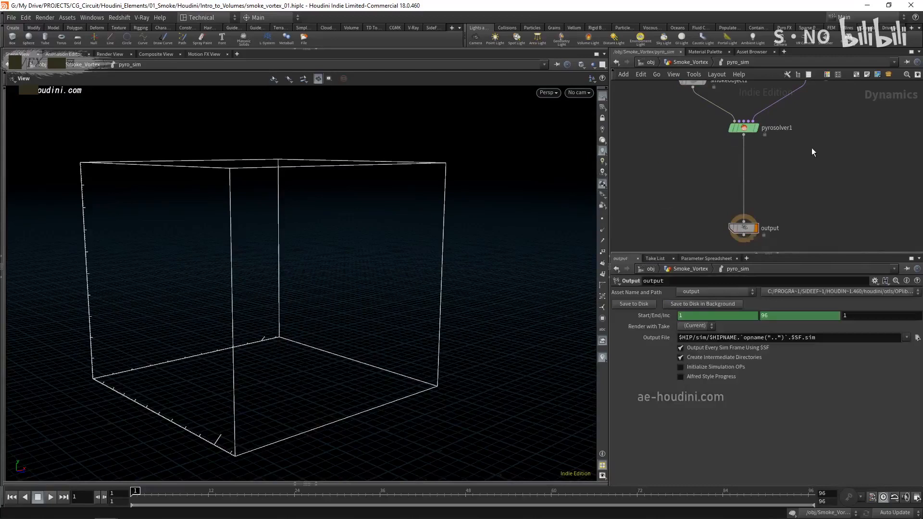
- Switch the Volume Source's Initialize preset to Sink and back to Source Smoke, and review its source operations
middle_drag(811, 149, 796, 196)
click(790, 121)
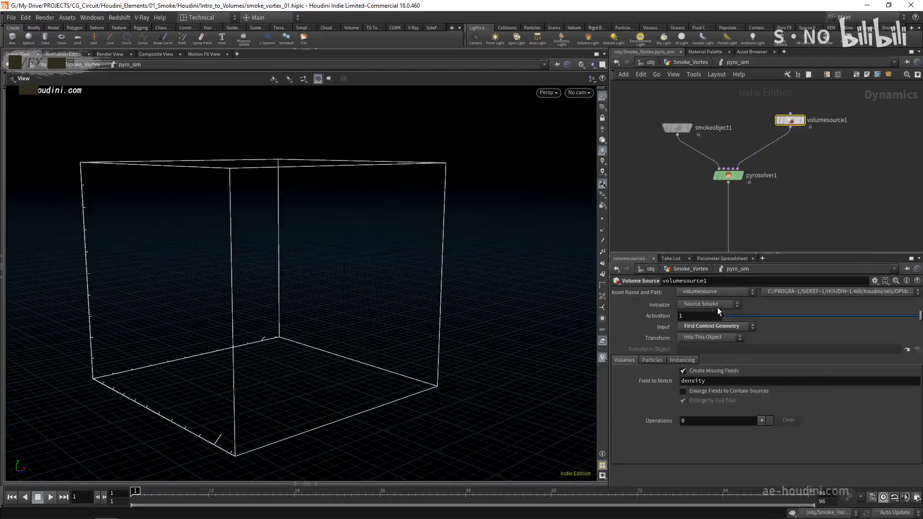
click(693, 305)
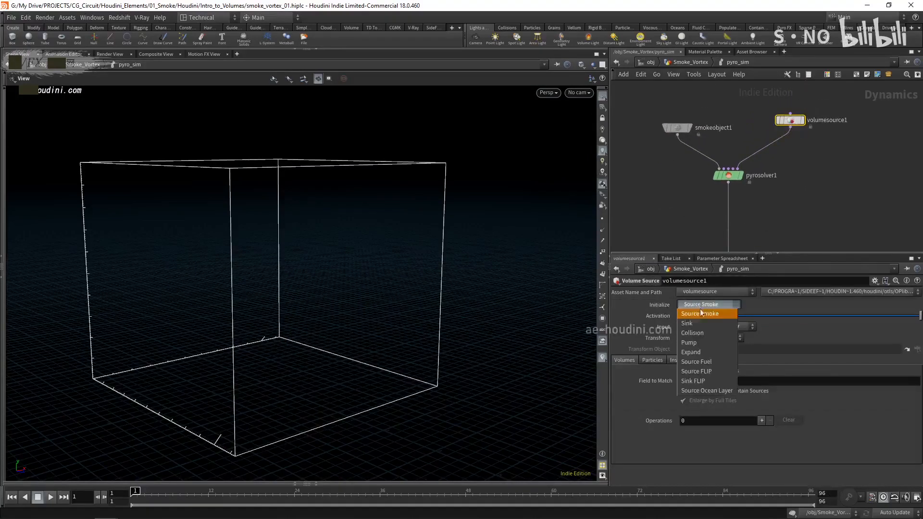
click(700, 323)
click(711, 302)
click(707, 313)
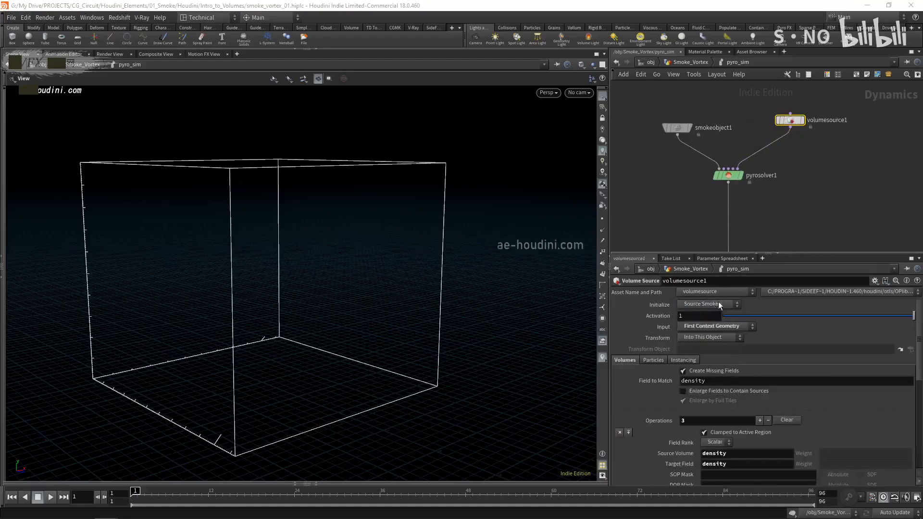
scroll(751, 365, down, 5)
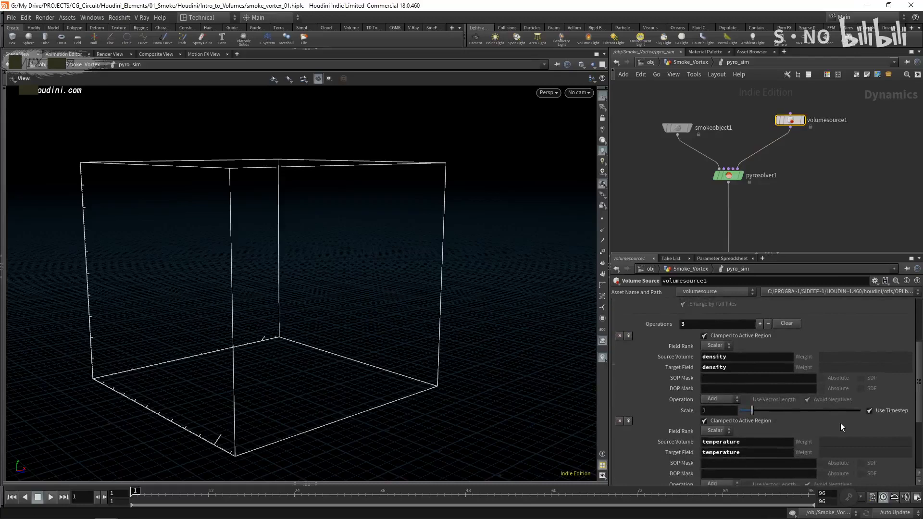
scroll(721, 360, down, 4)
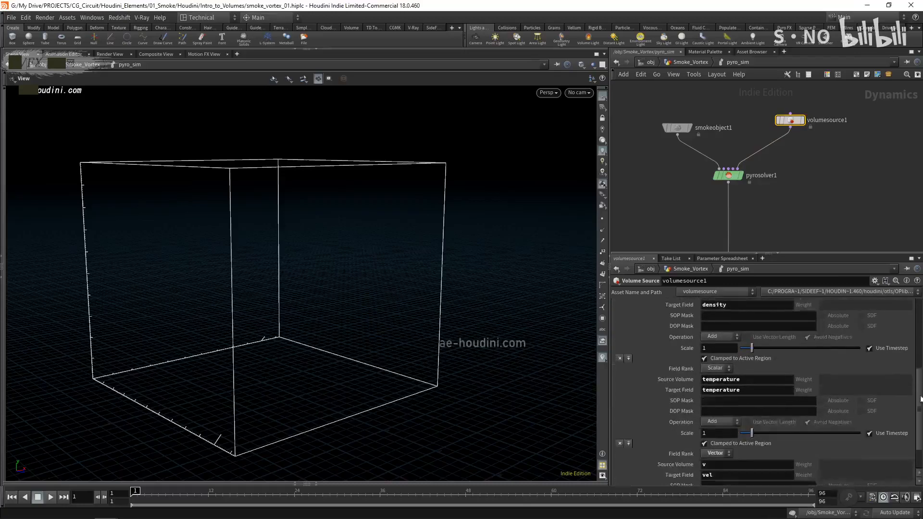
scroll(713, 458, up, 3)
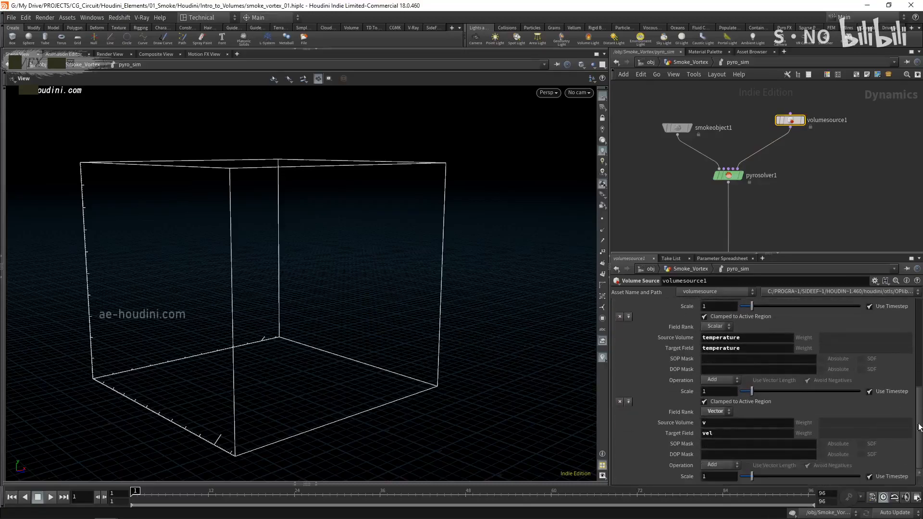
- Turn on Use OpenCL in the pyro solver's advanced settings
click(729, 176)
click(670, 304)
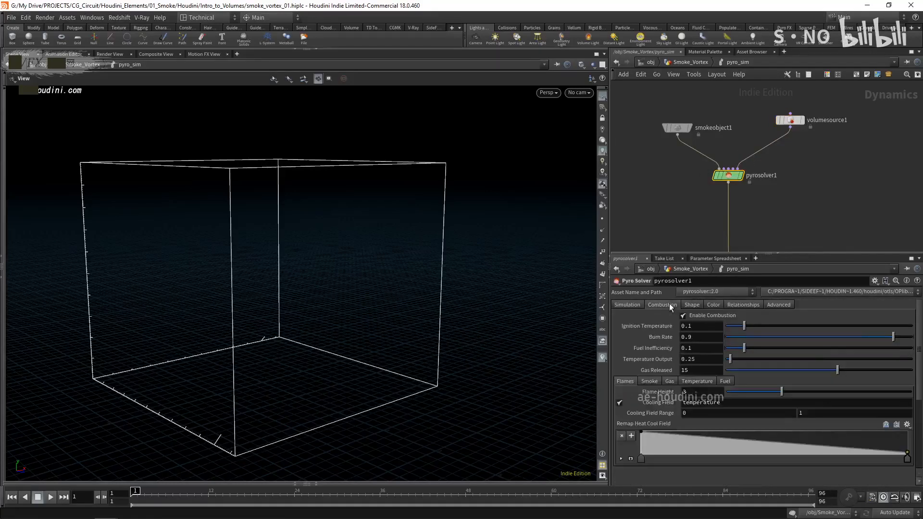
click(781, 306)
click(707, 315)
- Look through cam1 and play the simulation up to frame 21
drag(251, 264, 266, 275)
middle_drag(290, 296, 283, 288)
click(573, 94)
click(585, 142)
click(579, 93)
click(587, 143)
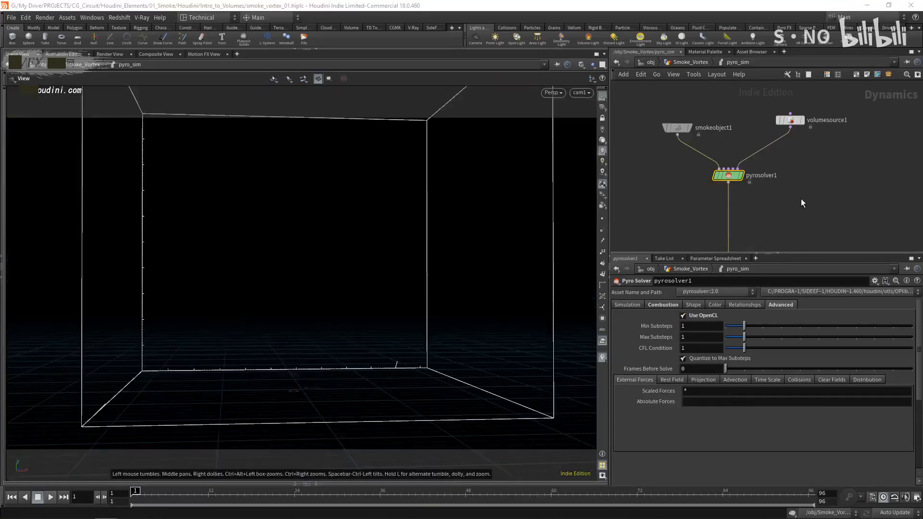
click(52, 499)
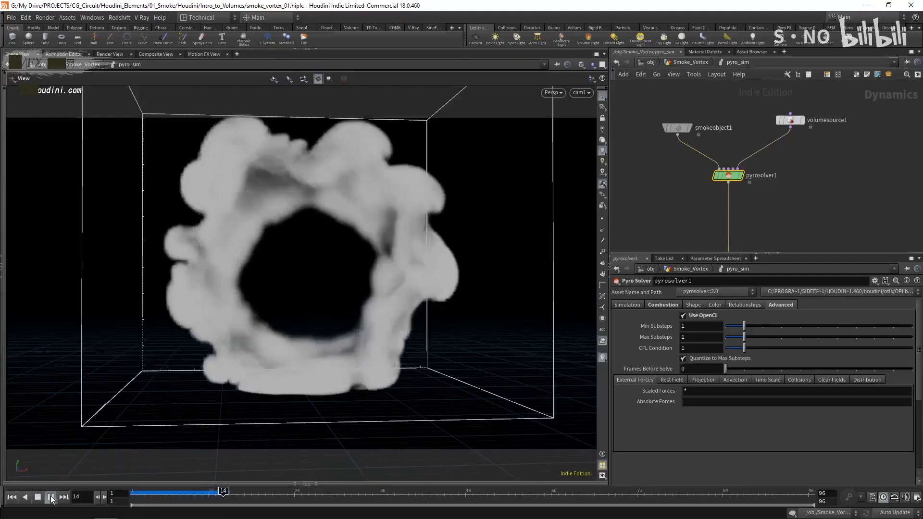
click(38, 498)
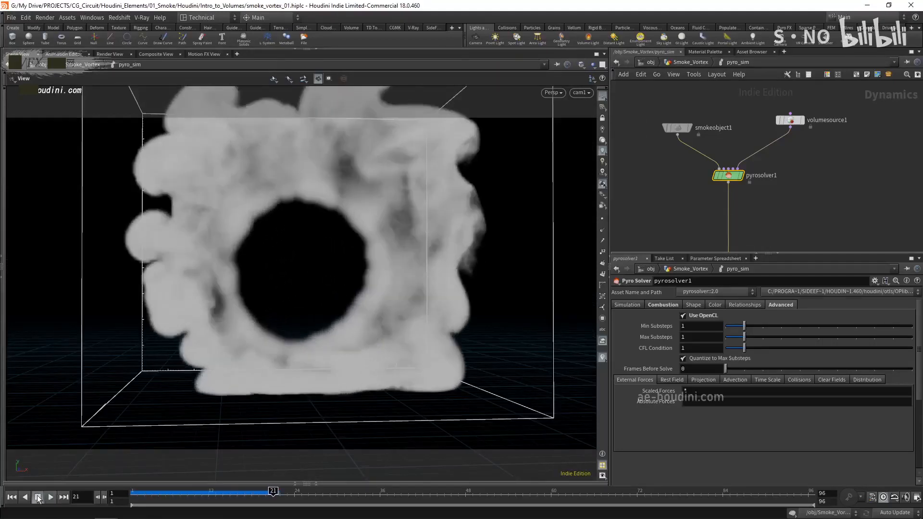
- Add a sky light with its sun light to the scene at object level
click(653, 64)
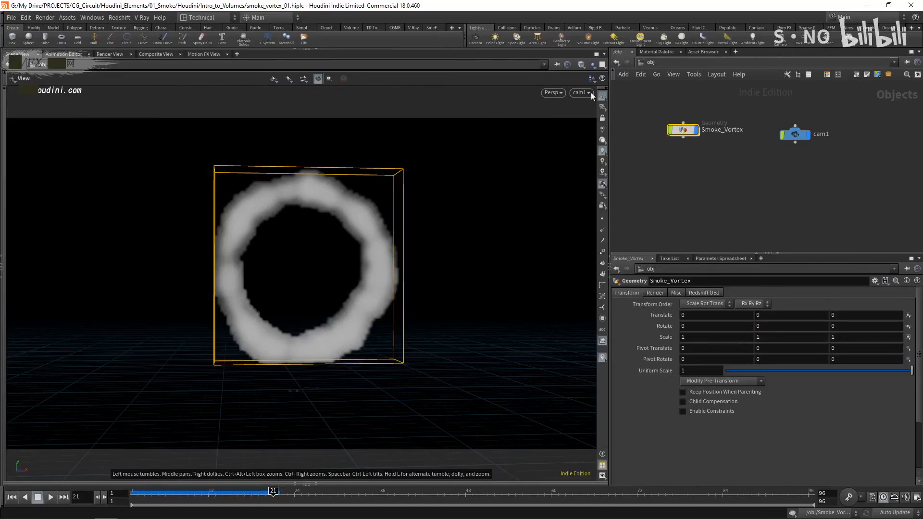
click(664, 37)
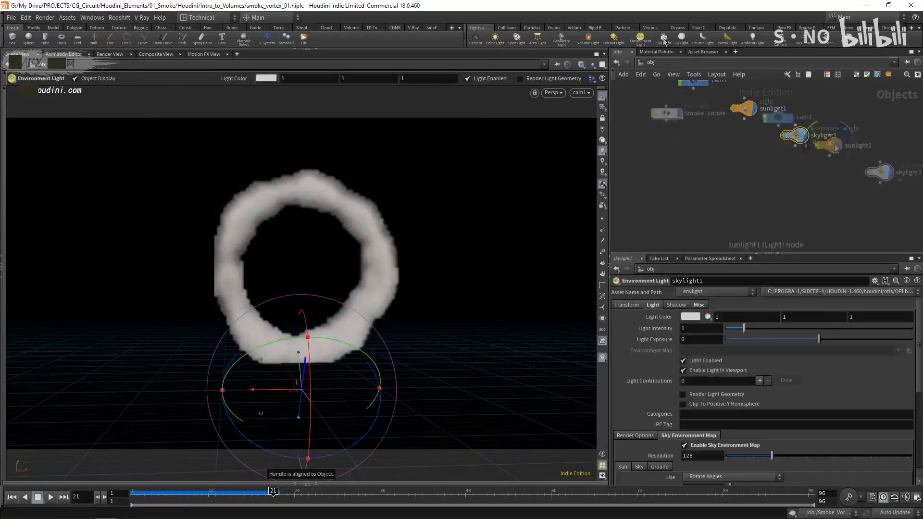
- Display the pyro_sim DOP network inside Smoke_Vortex and scrub the timeline to frame 16
double_click(668, 115)
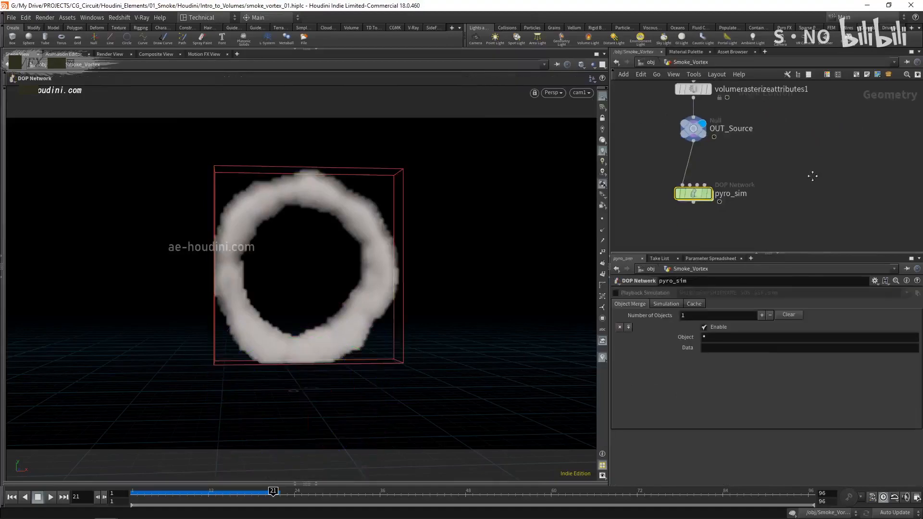
click(717, 148)
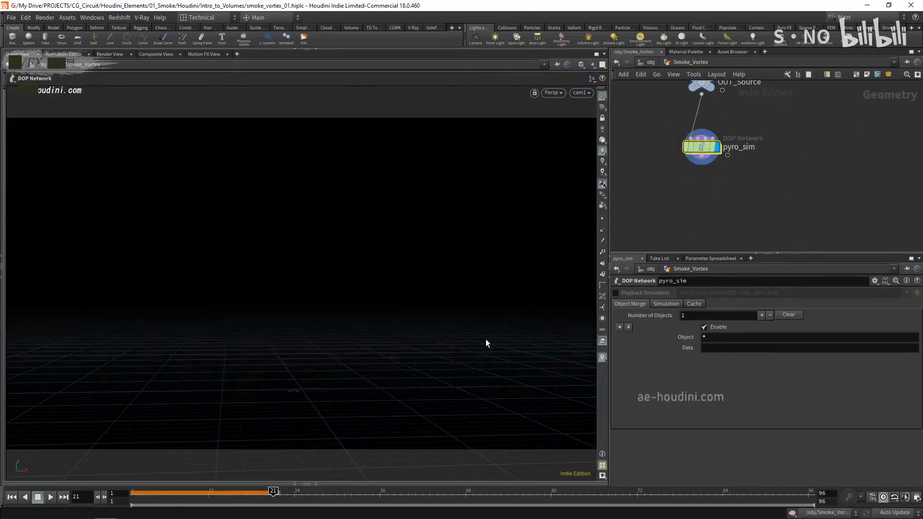
drag(184, 494, 238, 493)
drag(705, 151, 705, 146)
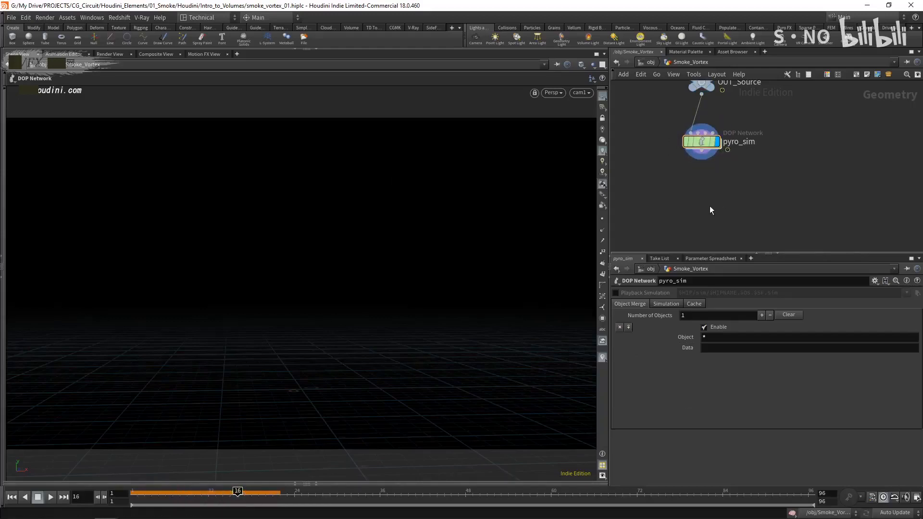
- Add a DOP Import Fields node below pyro_sim and set its DOP Network to ../pyro_sim
key(Tab)
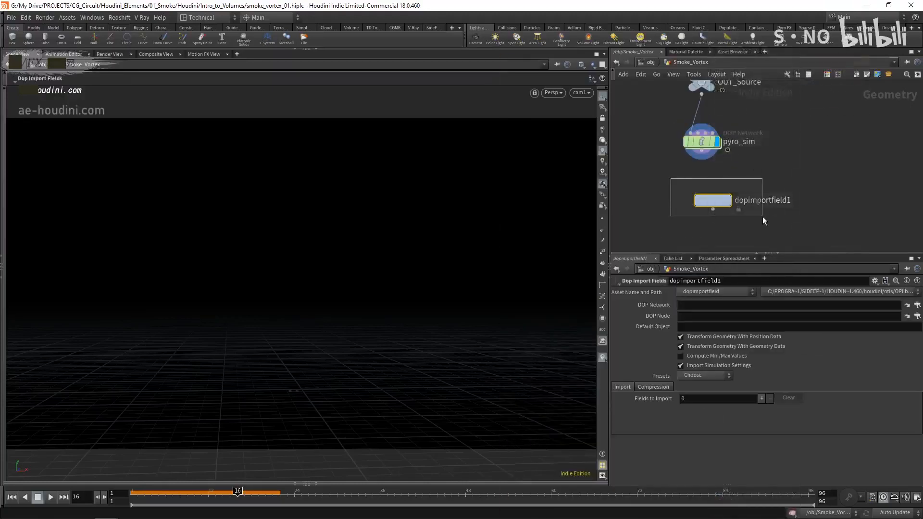
drag(644, 108, 784, 165)
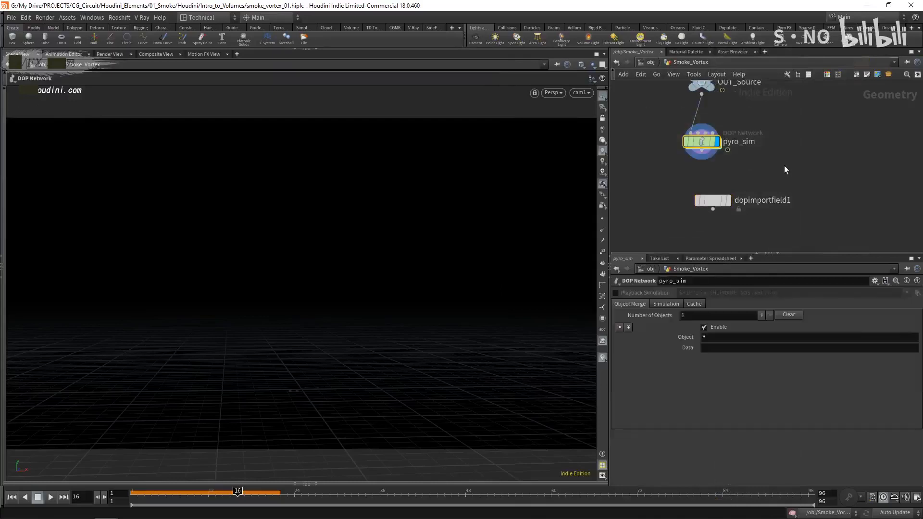
click(715, 200)
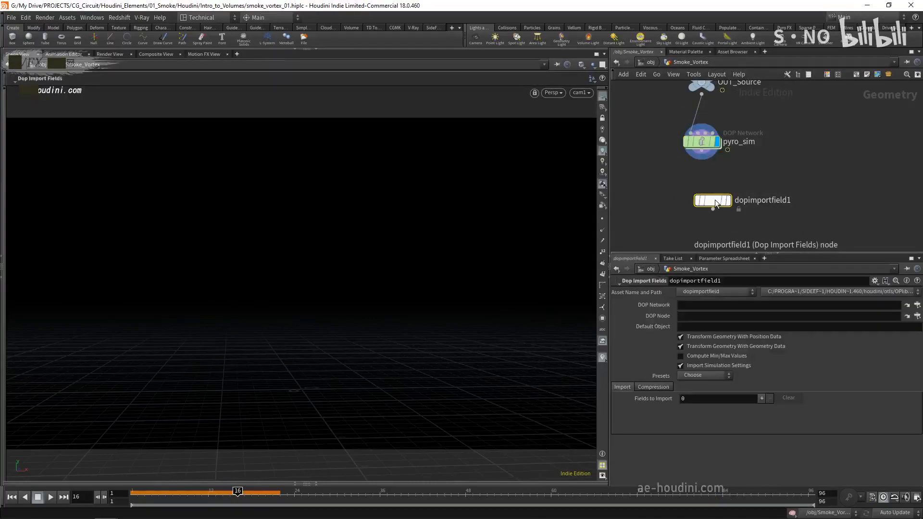
drag(714, 200, 726, 305)
- Set the import node's DOP Node to the wildcard smokeobject*
click(718, 317)
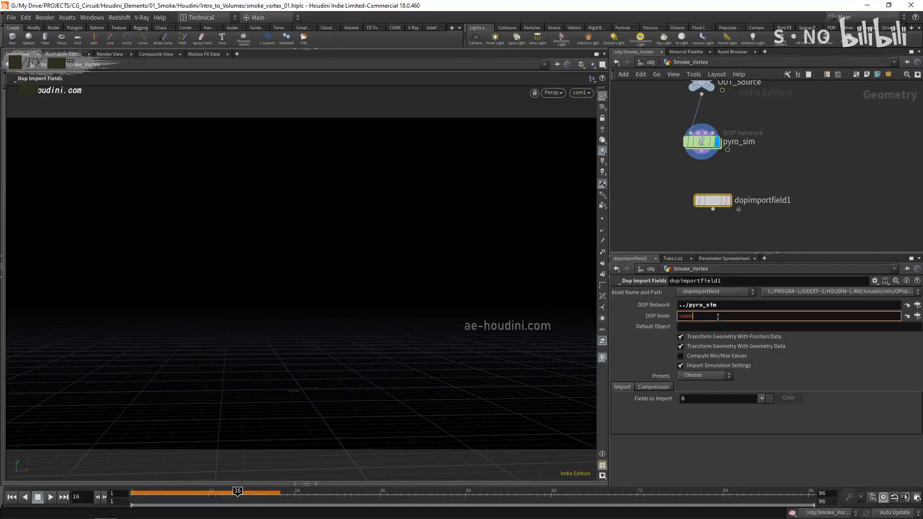
text(smokeobject)
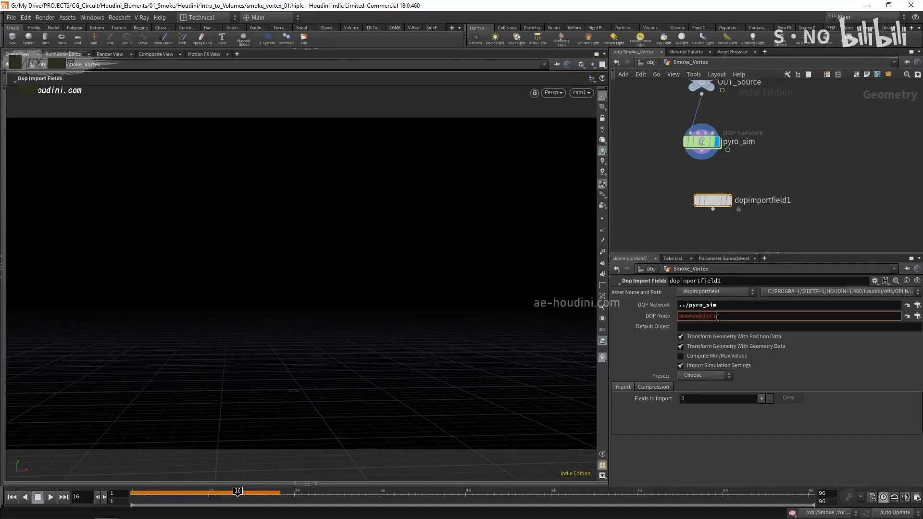
key(Return)
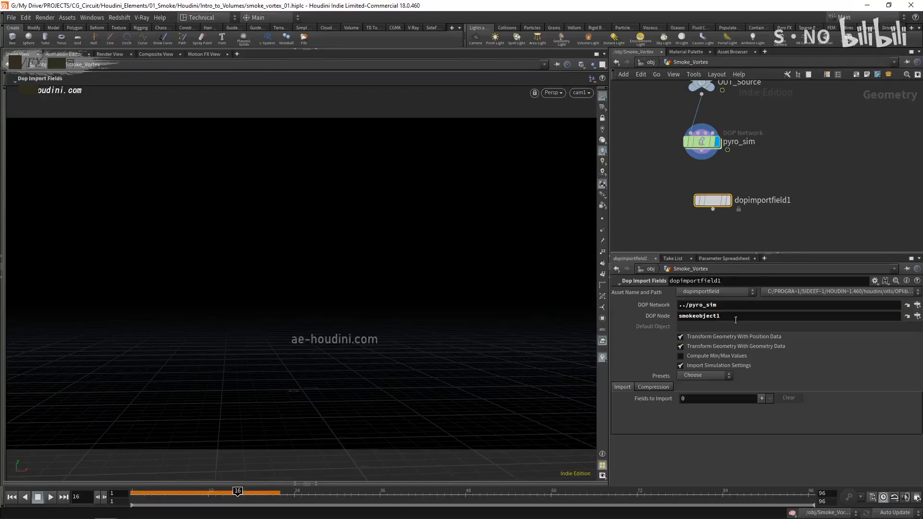
click(733, 317)
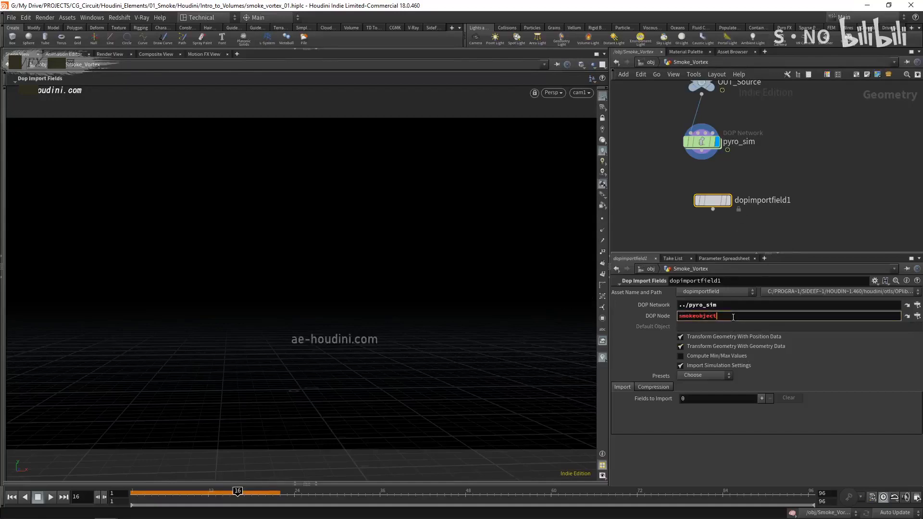
key(Return)
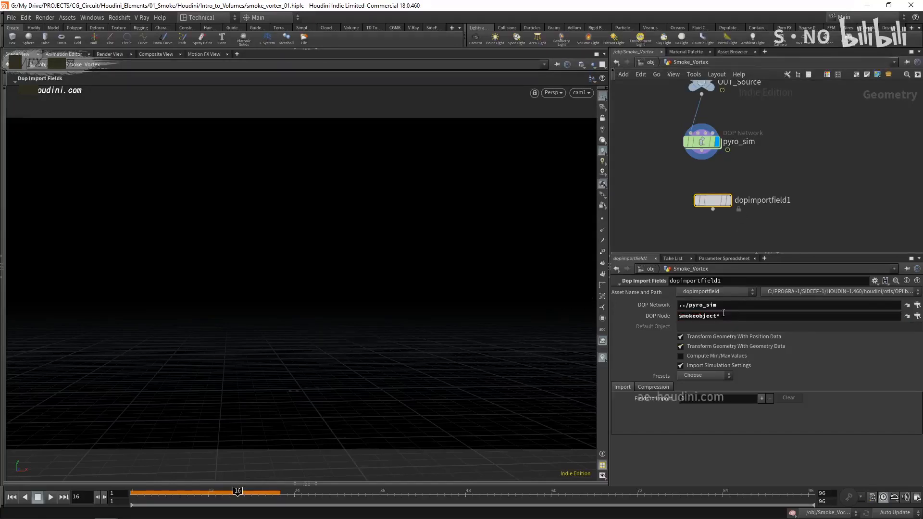
- Display the import node at frame 1 and load the preset that imports density, vel, rest, temperature and Cd
click(728, 201)
click(13, 498)
click(12, 498)
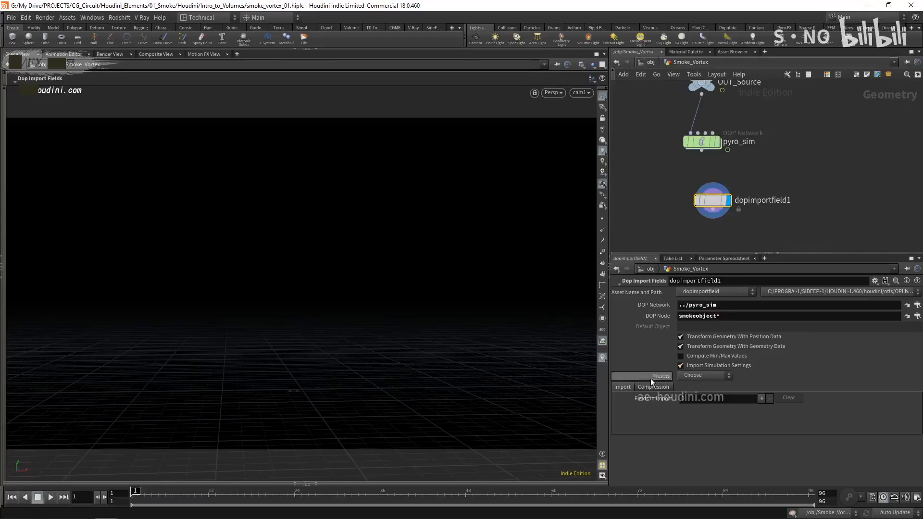
click(706, 377)
click(707, 381)
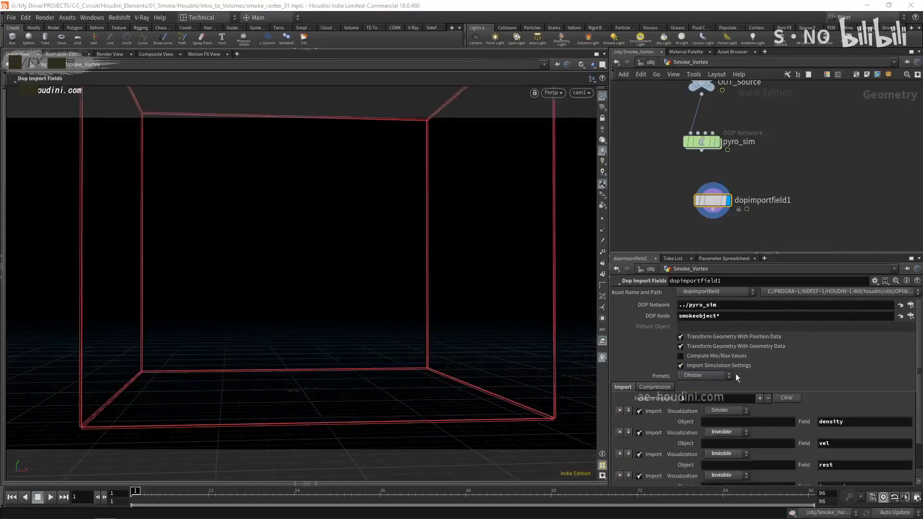
- Disable importing of vel, rest, temperature and Cd, keeping only density, and play the simulation to frame 18
scroll(765, 385, down, 1)
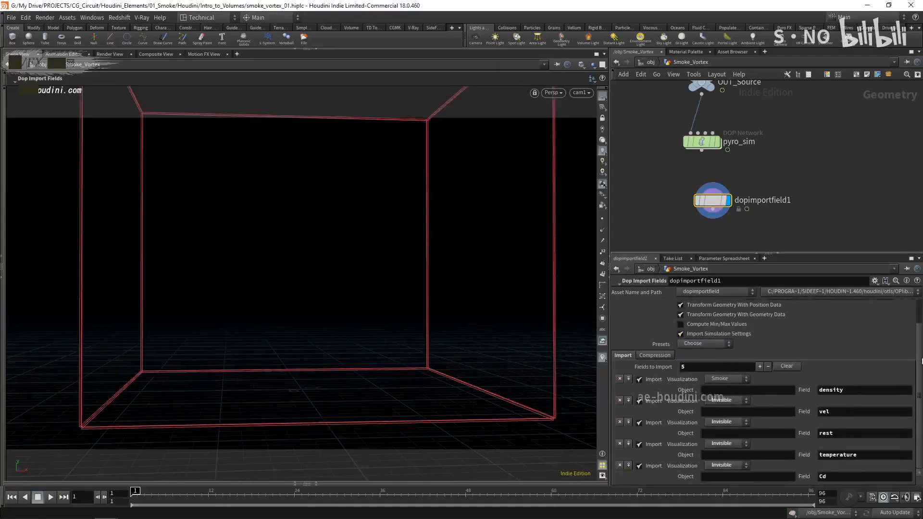
click(639, 401)
click(639, 444)
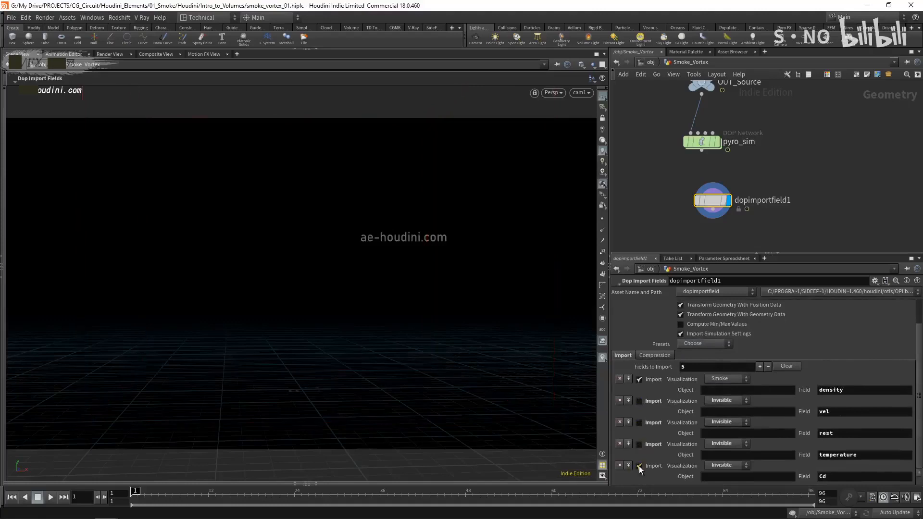
click(50, 497)
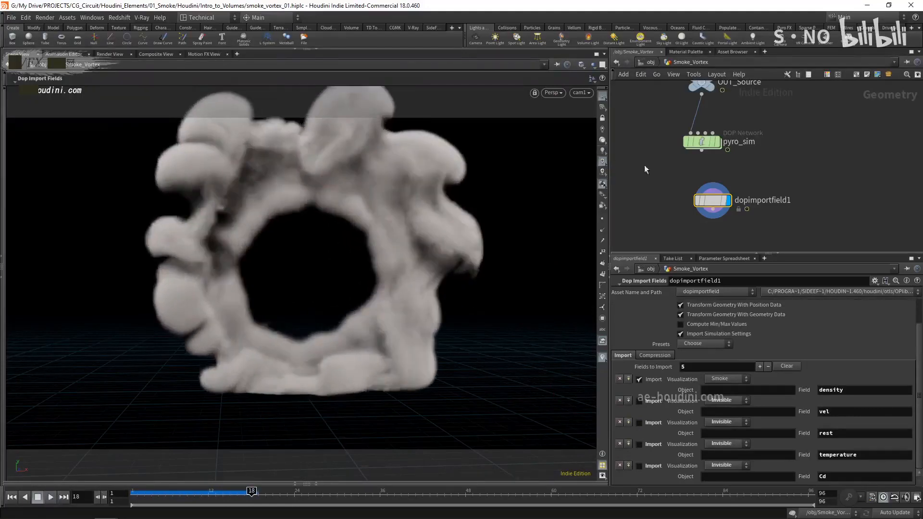
- Return to object level and move the sunlight1 node above skylight1
click(650, 62)
click(834, 149)
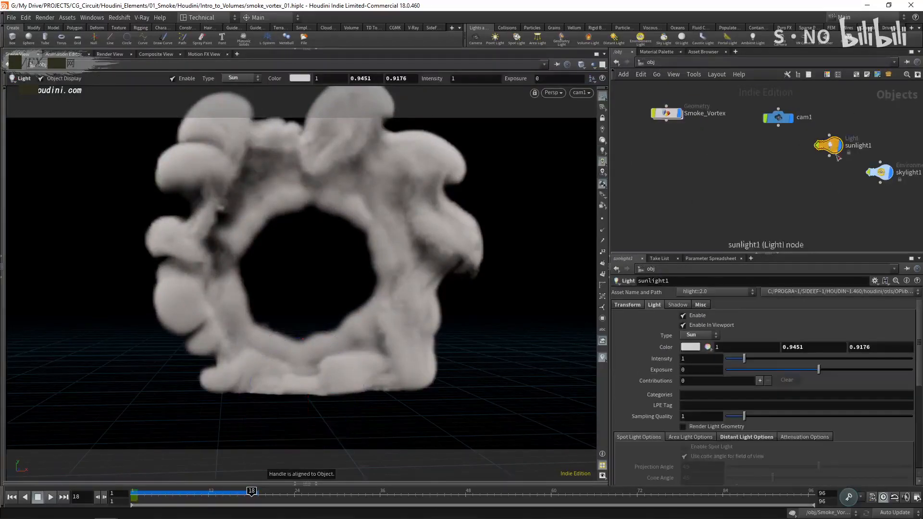
middle_drag(855, 198, 761, 201)
drag(738, 152, 778, 130)
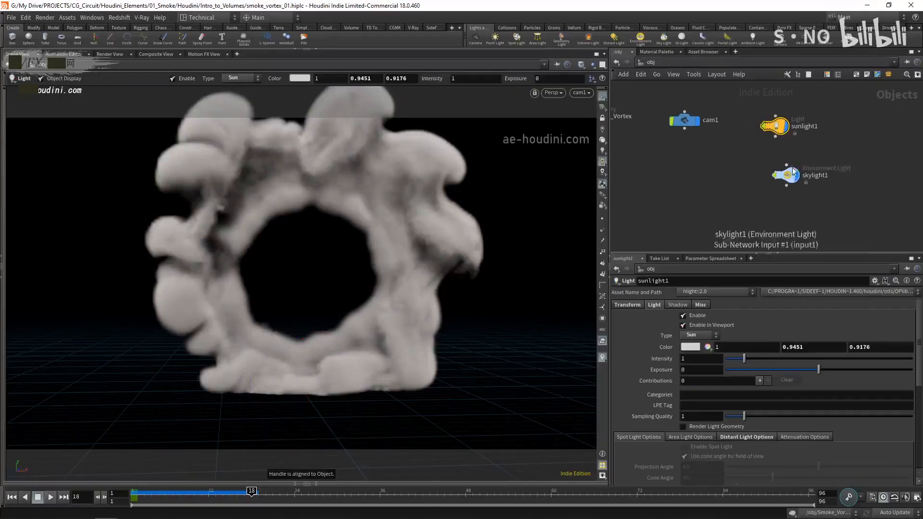
- Set the skylight's sun Rotate Y to 420 and check the lighting at frame 5
click(793, 172)
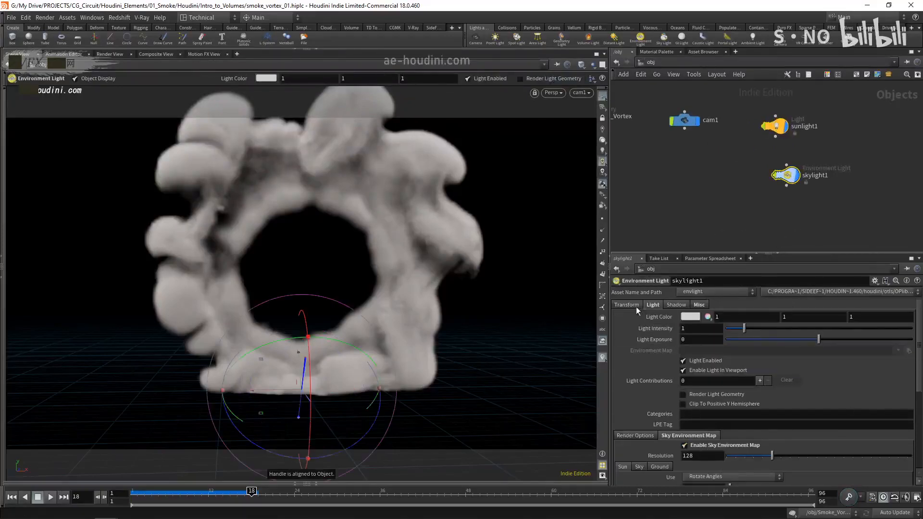
scroll(715, 398, down, 5)
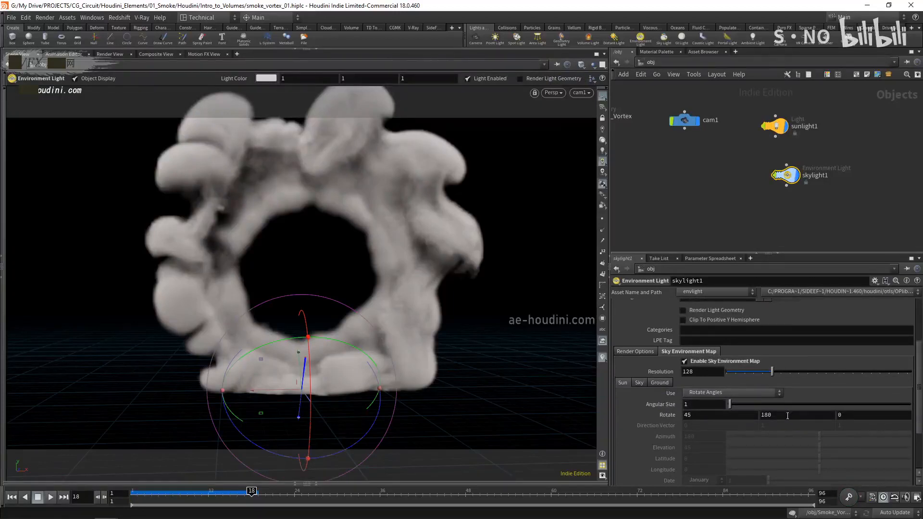
click(691, 419)
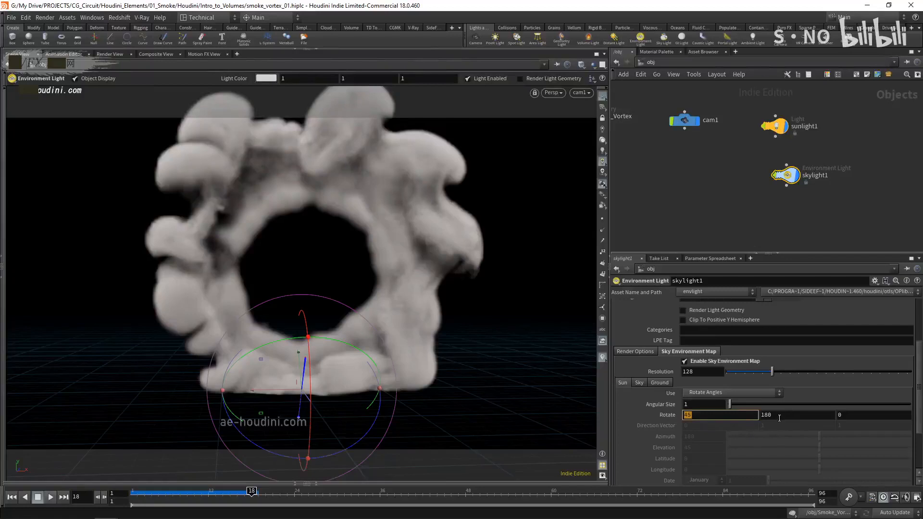
middle_drag(783, 415, 892, 379)
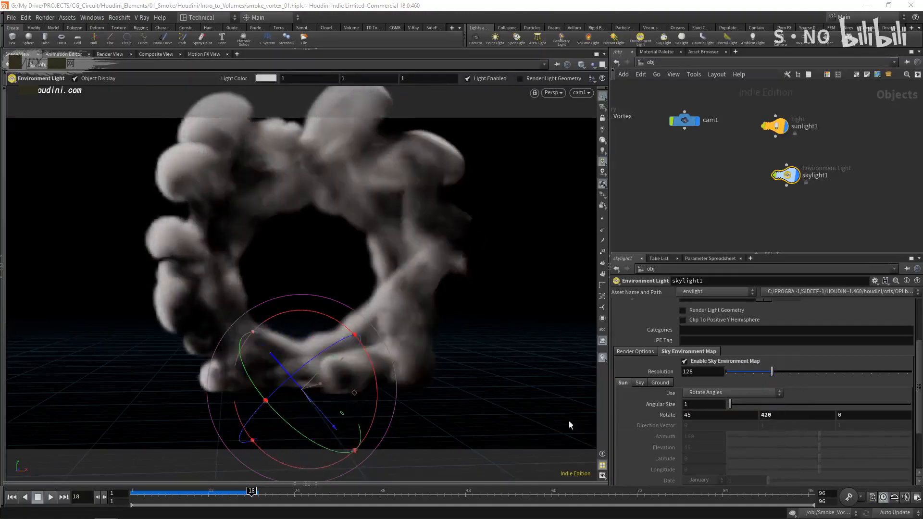
mouse_move(168, 493)
mouse_down()
mouse_move(226, 493)
mouse_move(144, 493)
mouse_move(158, 490)
mouse_up()
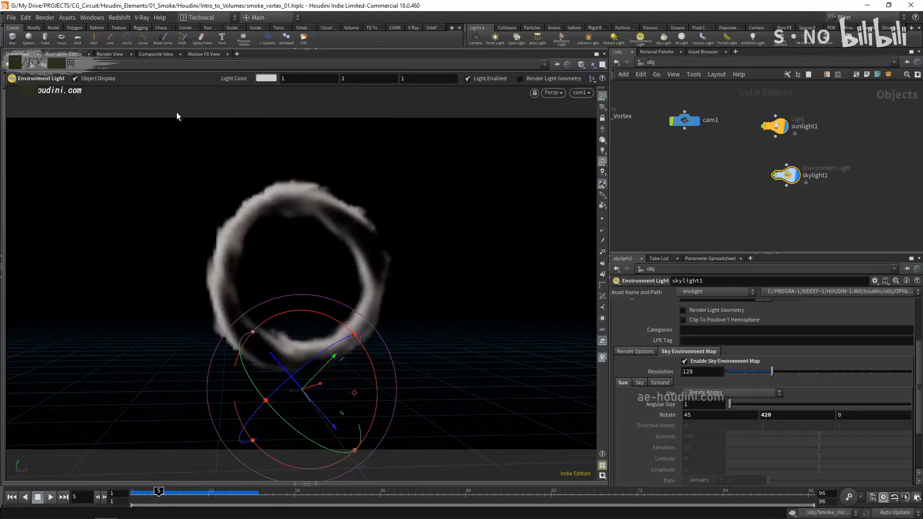
- Set the skylight's sun Rotate X to 30
click(692, 415)
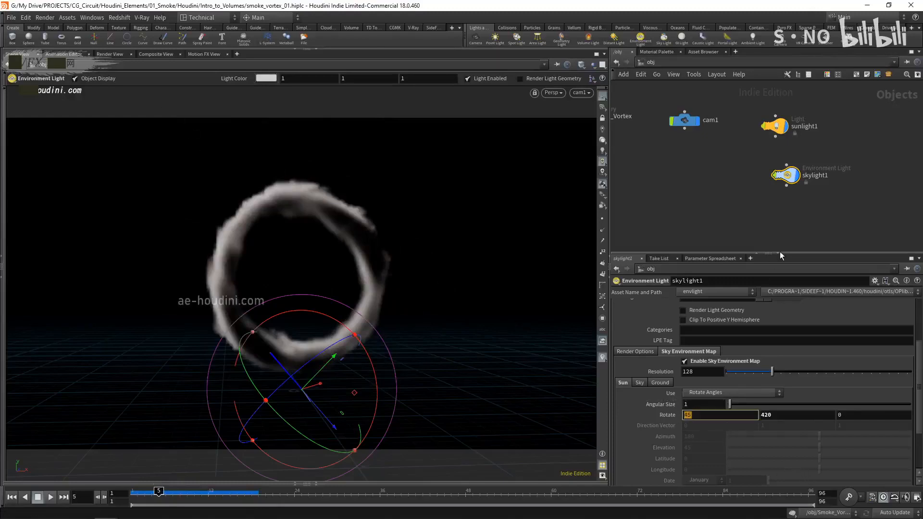
text(30)
key(Return)
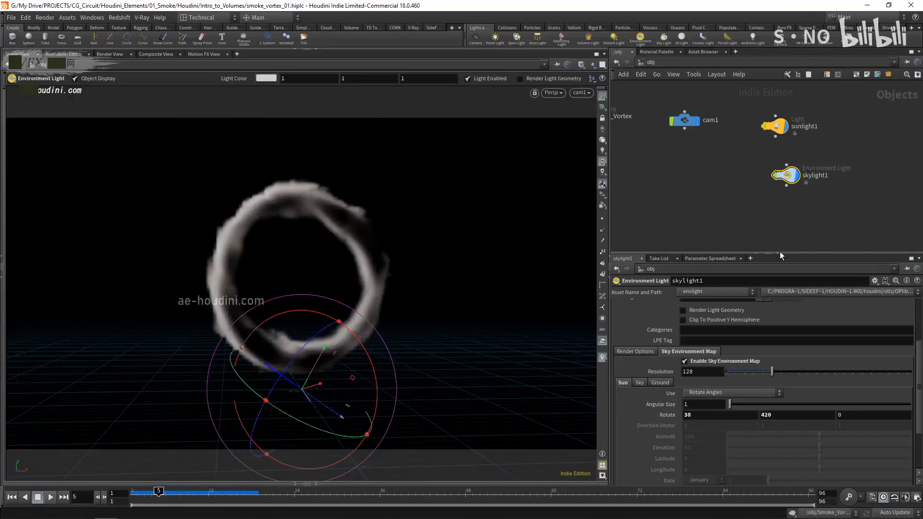
- Examine the lit smoke ring from other angles while scrubbing the timeline to frame 12
mouse_move(178, 491)
mouse_down()
mouse_move(216, 490)
mouse_move(155, 490)
mouse_move(231, 491)
mouse_move(138, 490)
mouse_move(207, 491)
mouse_move(180, 491)
mouse_up()
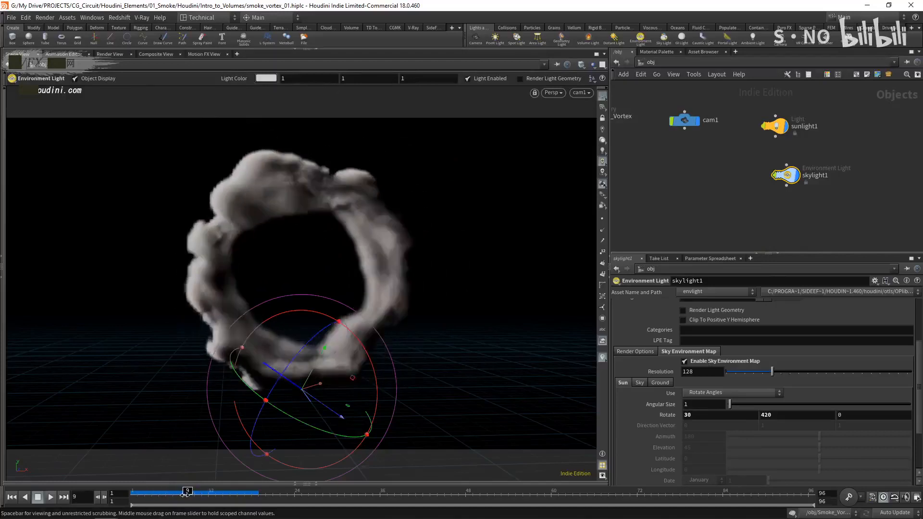
key(Escape)
drag(437, 303, 272, 439)
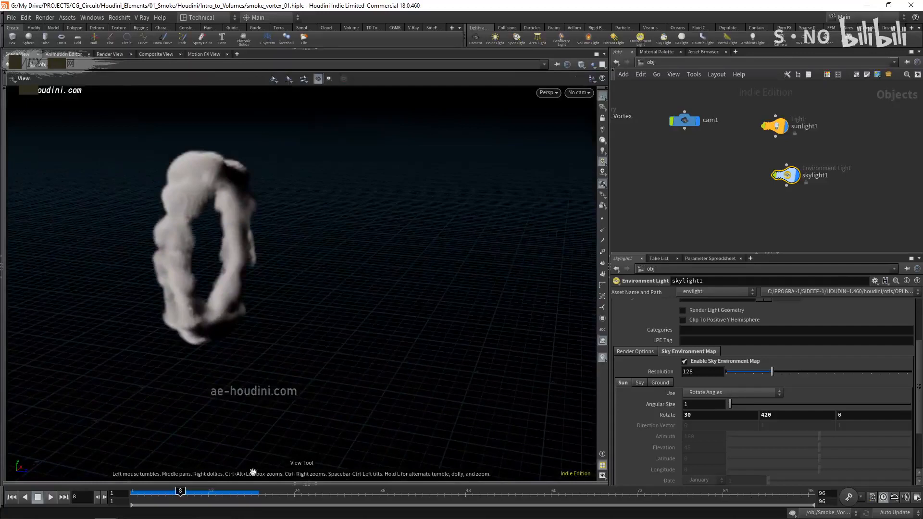
drag(167, 496, 209, 494)
drag(231, 355, 282, 355)
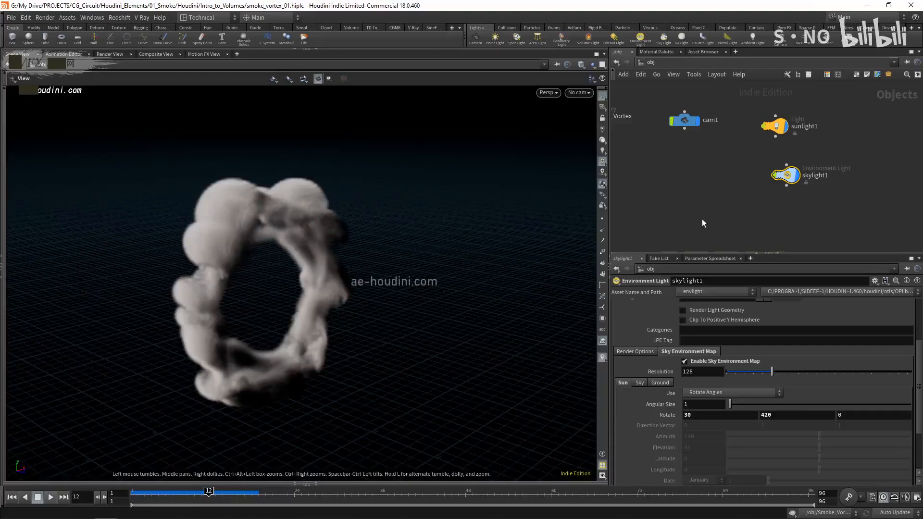
middle_drag(663, 161, 741, 164)
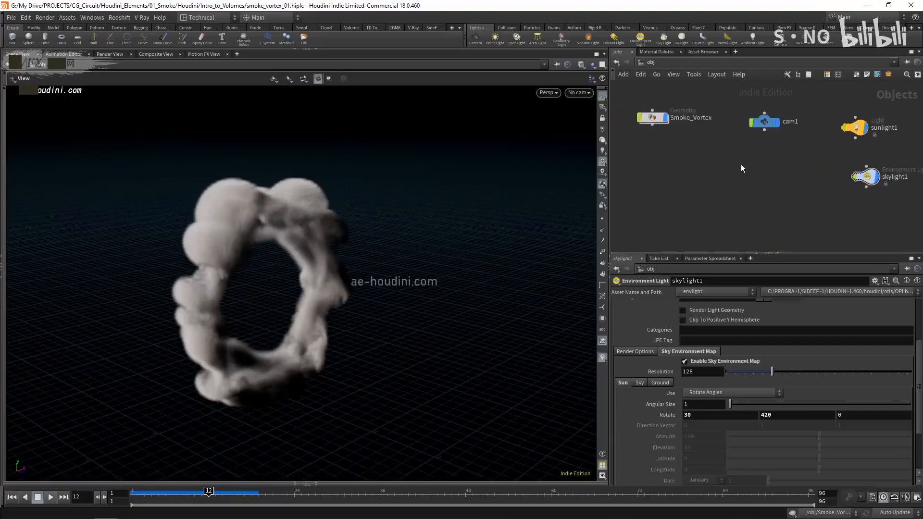
- Inside Smoke_Vortex's pyro_sim network, set pyrosolver1's buoyancy direction to 0, 0, 1
double_click(653, 119)
double_click(699, 141)
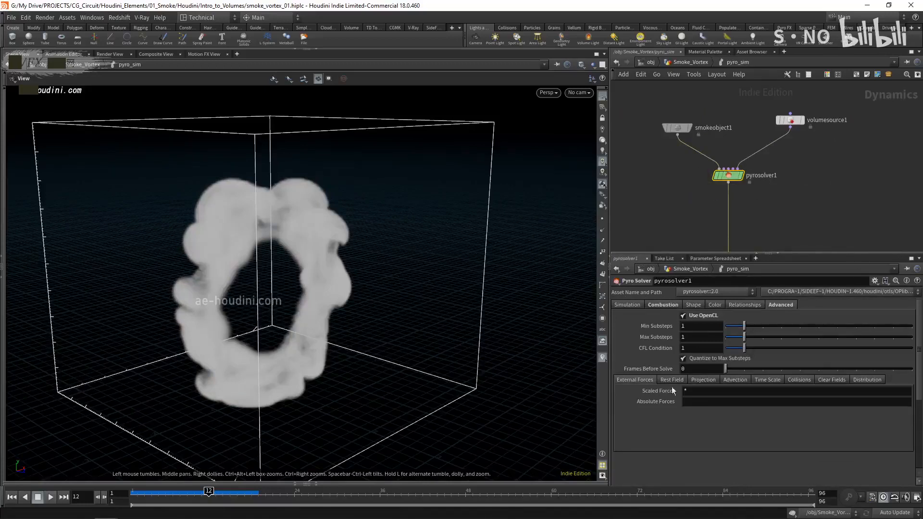
click(630, 304)
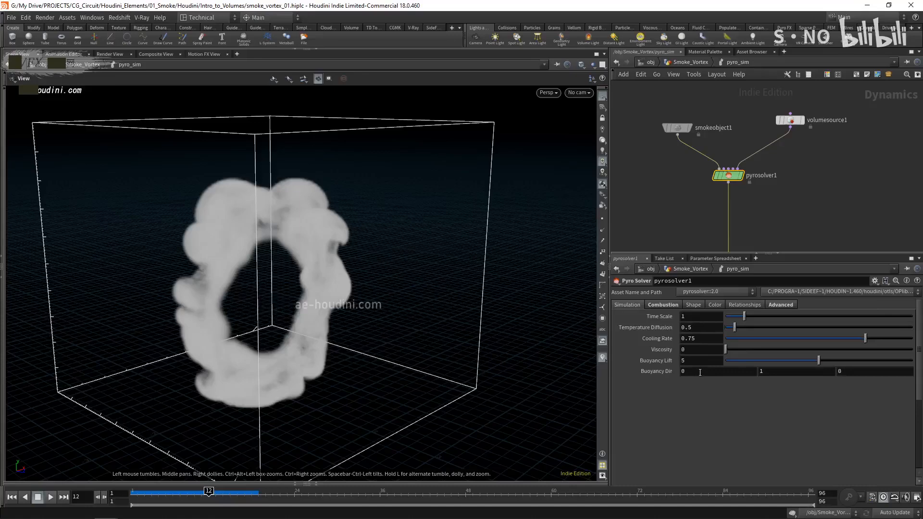
drag(310, 349, 255, 274)
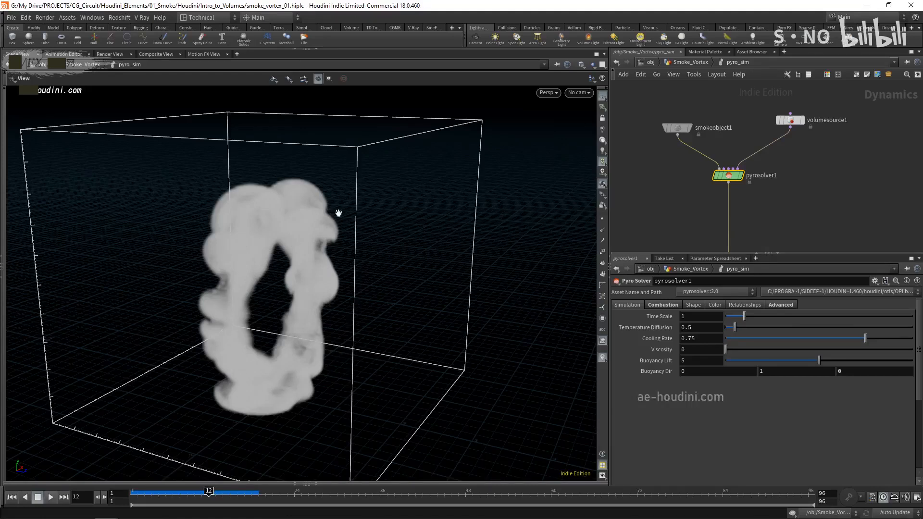
double_click(777, 373)
key(Tab)
text(1)
key(Return)
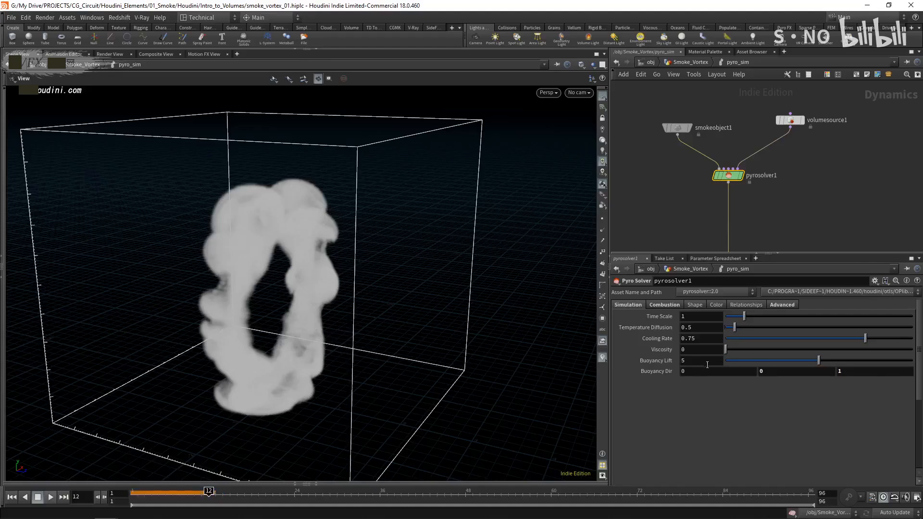
- Set the pyro solver's Buoyancy Lift to 6
double_click(720, 361)
text(6)
key(Return)
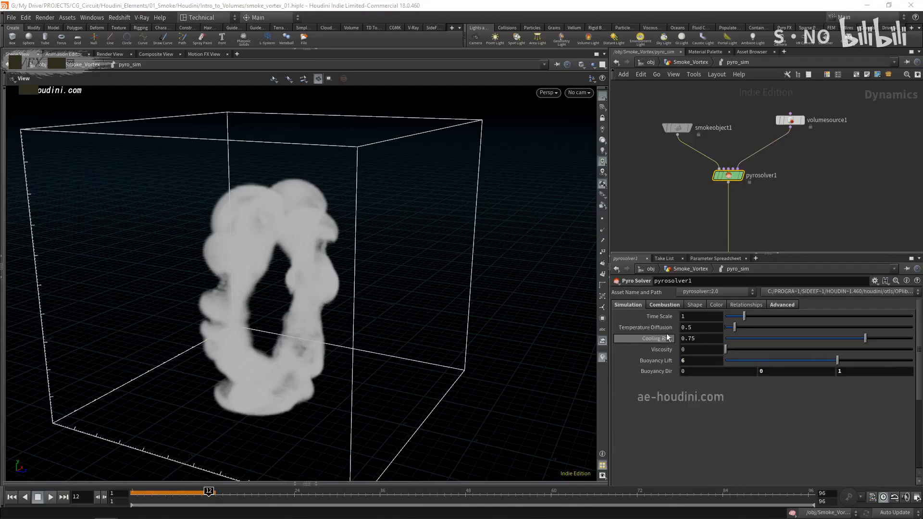
- Set the pyro solver's Temperature Diffusion to 0.25 and Cooling Rate to 0.9
double_click(701, 327)
text(0.25)
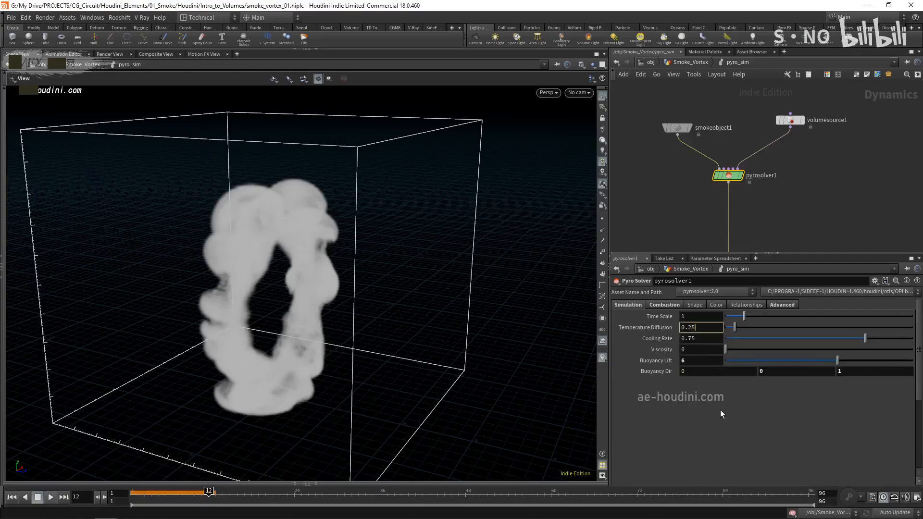
key(Return)
double_click(702, 340)
text(0.9)
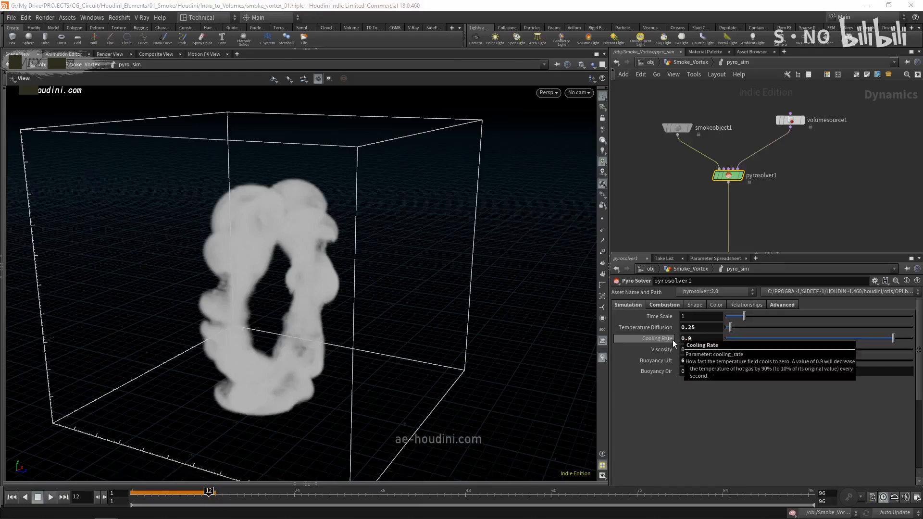
key(Return)
- Set the pyro solver's shape Dissipation to 0.6 and re-simulate to frame 9
drag(189, 268, 223, 334)
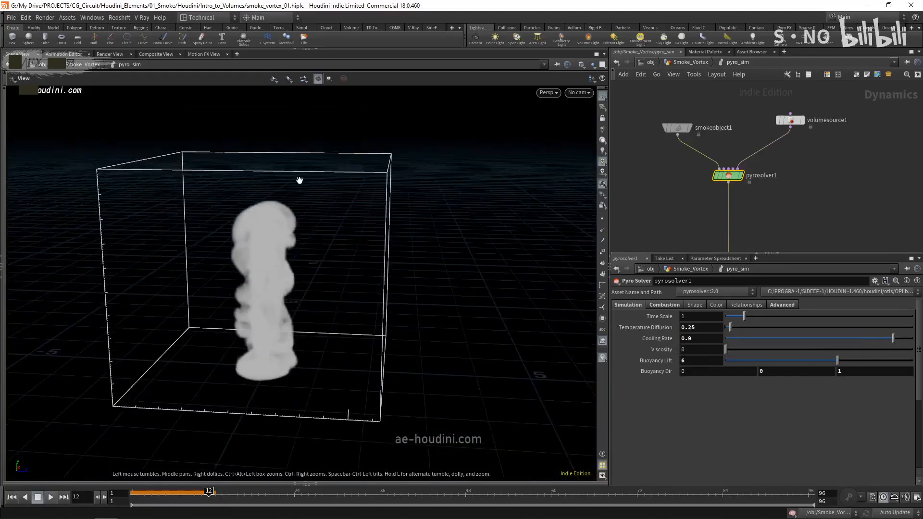
drag(277, 252, 304, 252)
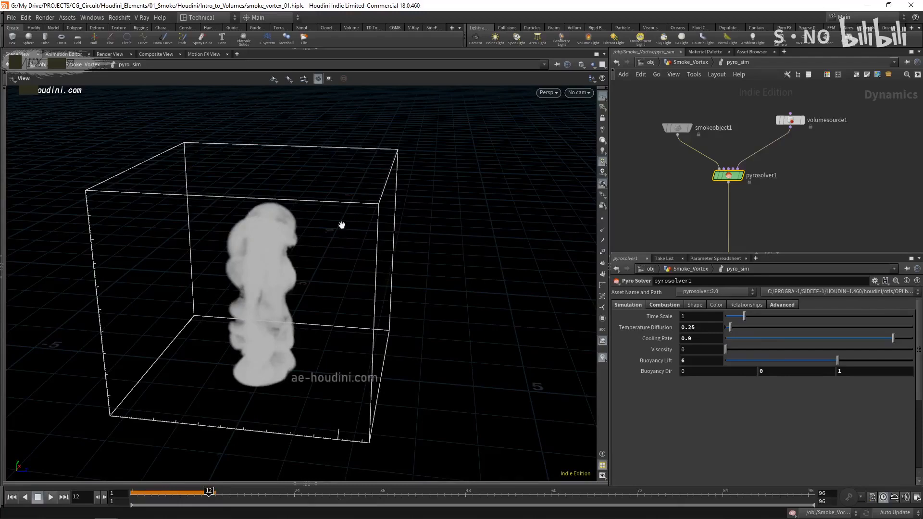
drag(406, 282, 331, 280)
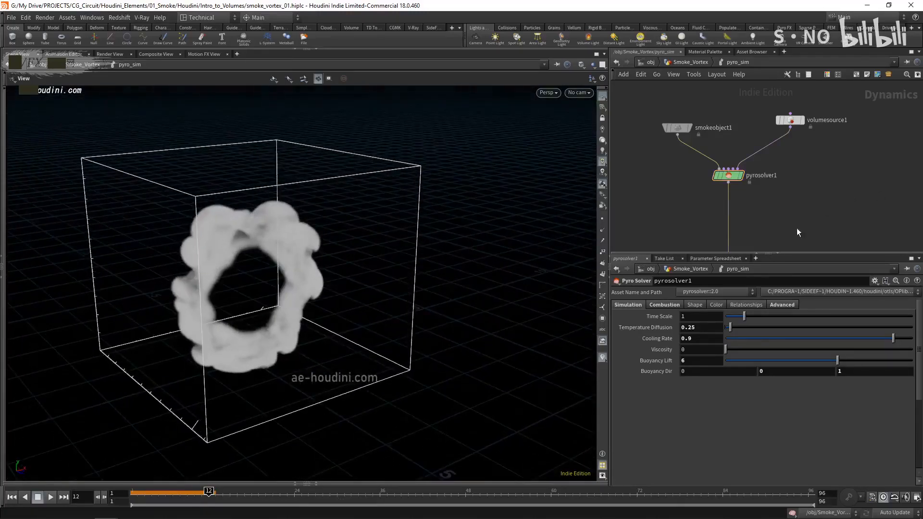
click(694, 304)
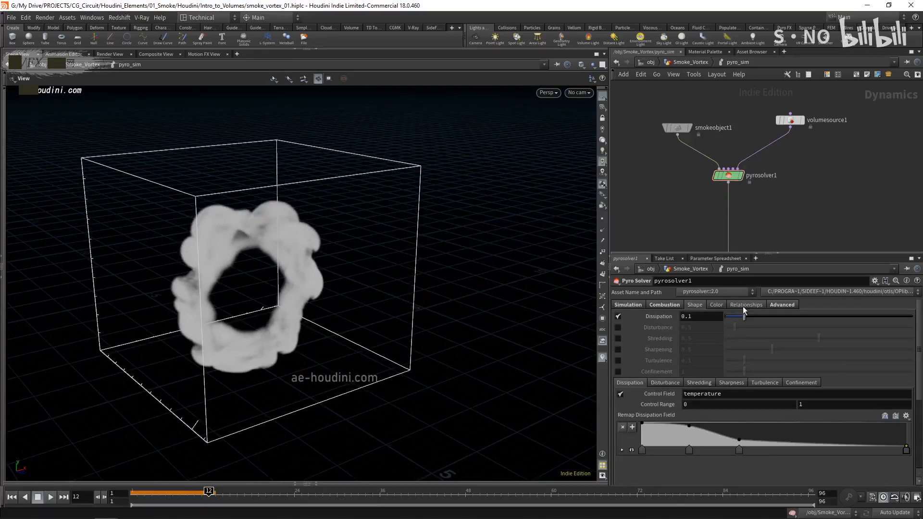
click(699, 317)
text(0.6)
key(Return)
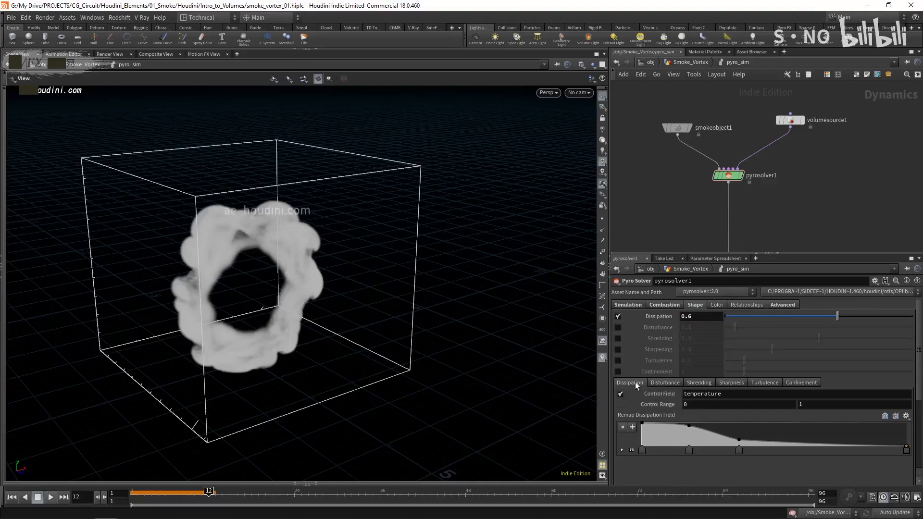
click(179, 500)
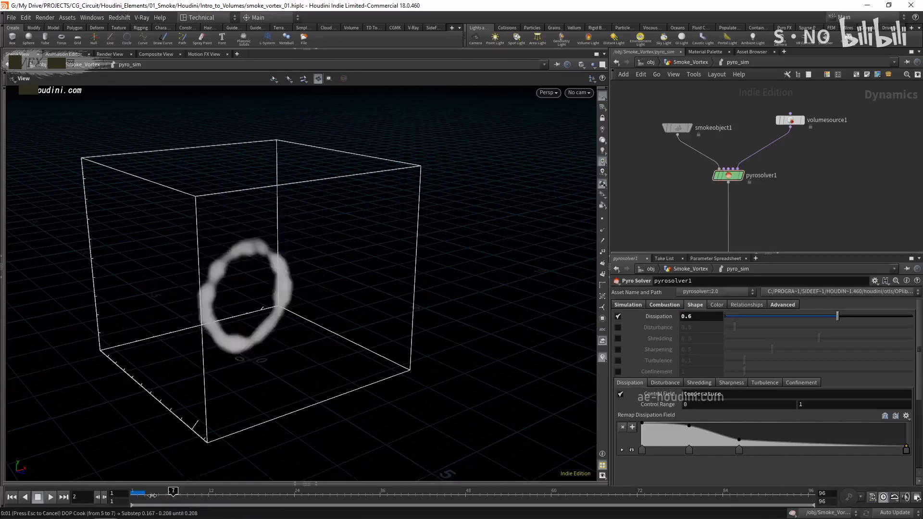
- Review the volumesource1 field operations and set the maximum of pyrosolver1's dissipation Control Range to 2
click(790, 121)
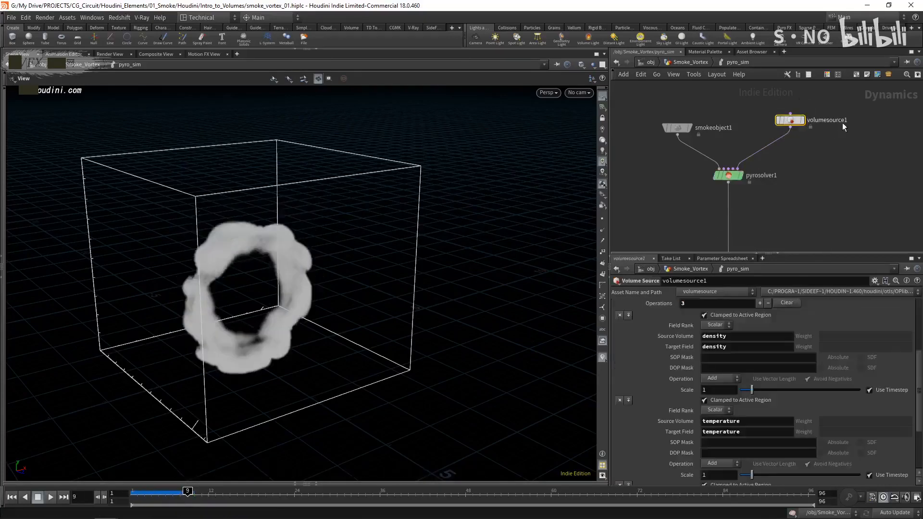
drag(922, 364, 922, 399)
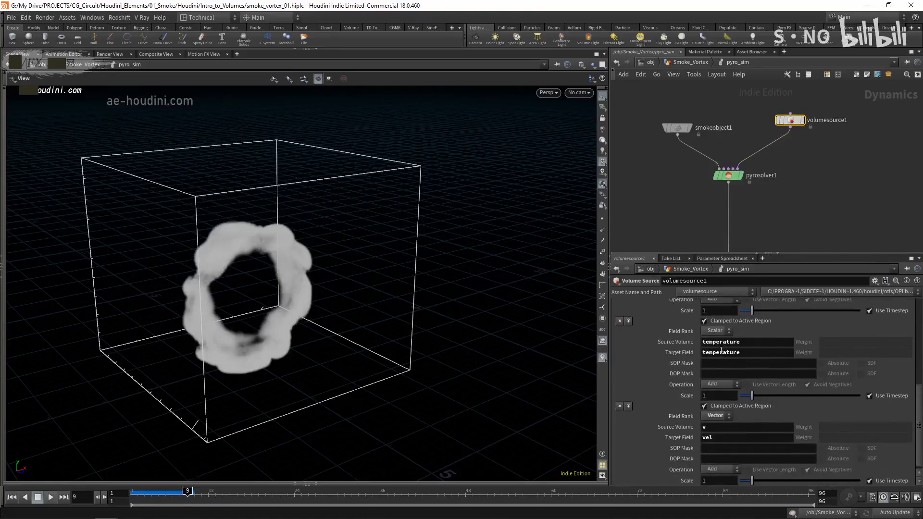
drag(922, 406, 922, 321)
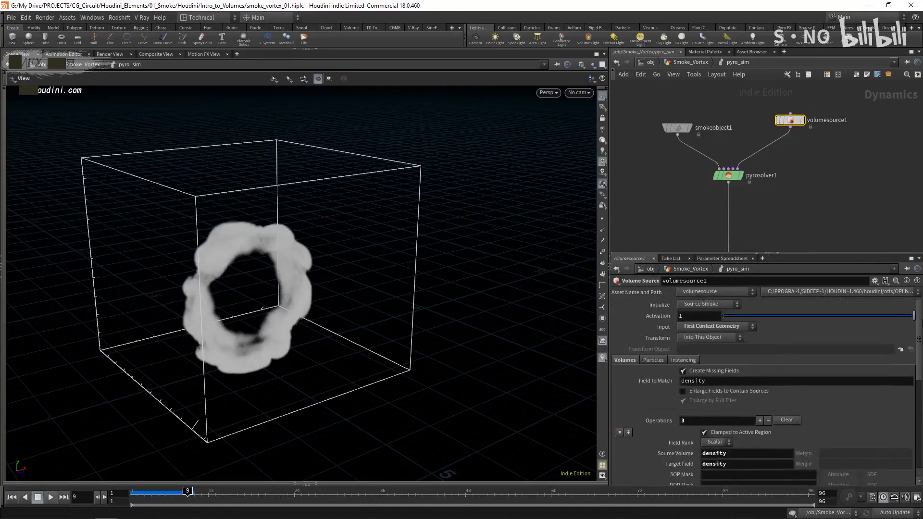
click(728, 176)
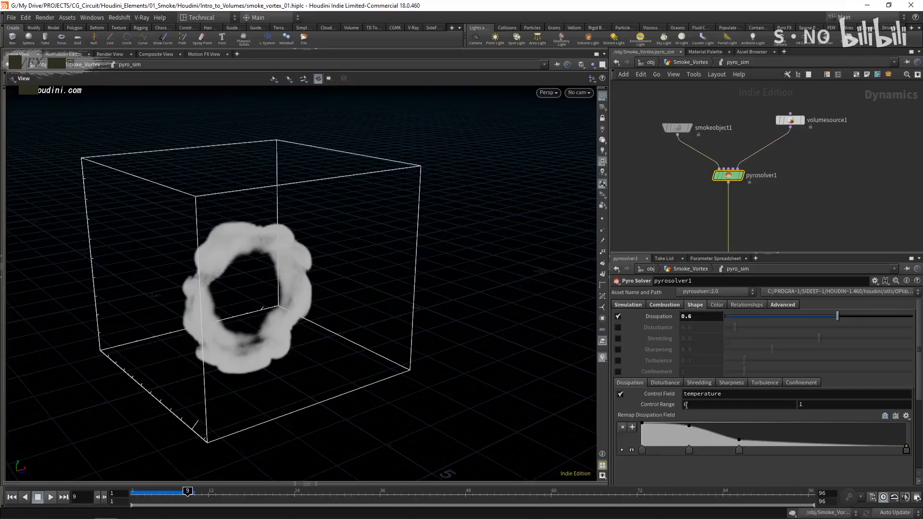
click(813, 407)
text(2)
key(Return)
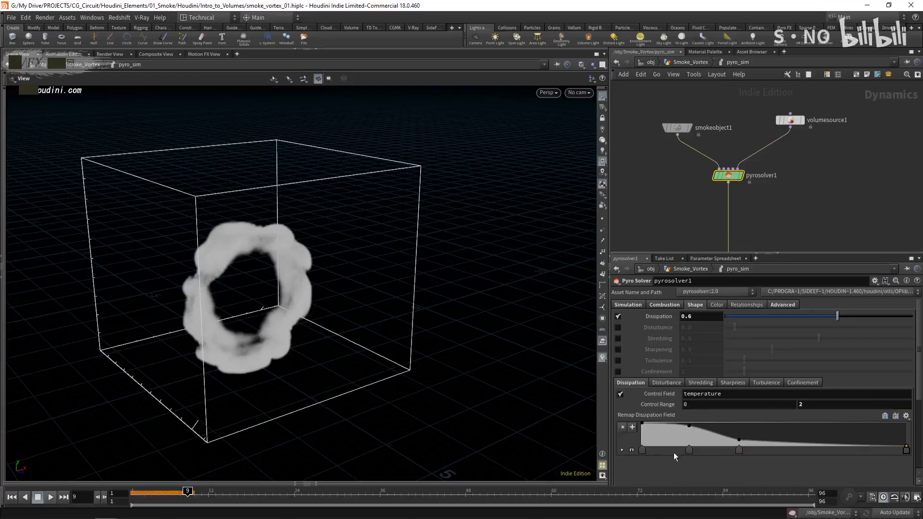
click(683, 407)
click(815, 404)
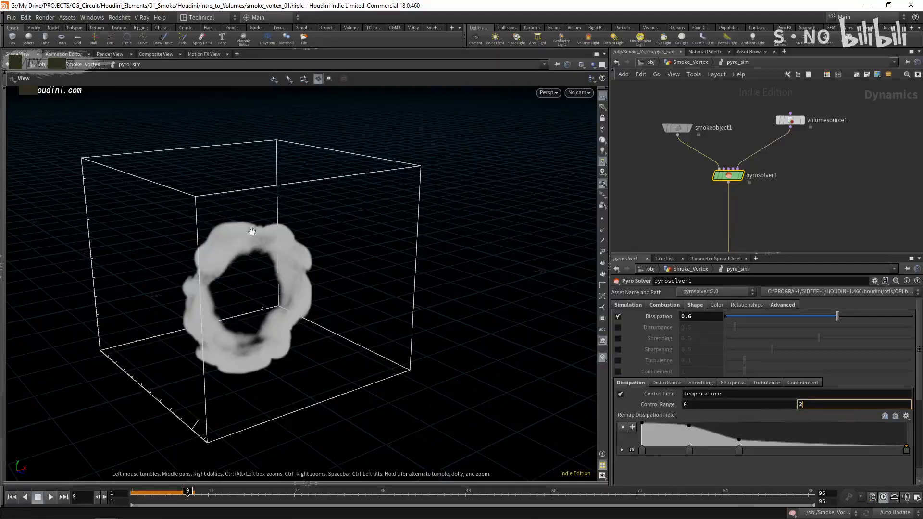
- Play the simulation from frame 1 to check the smoke from the side, and rewind to the first frame
click(12, 496)
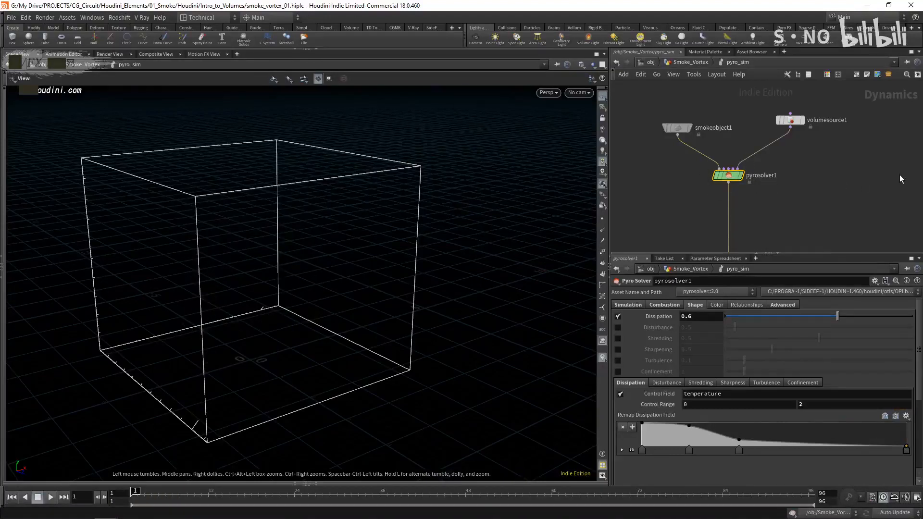
click(582, 94)
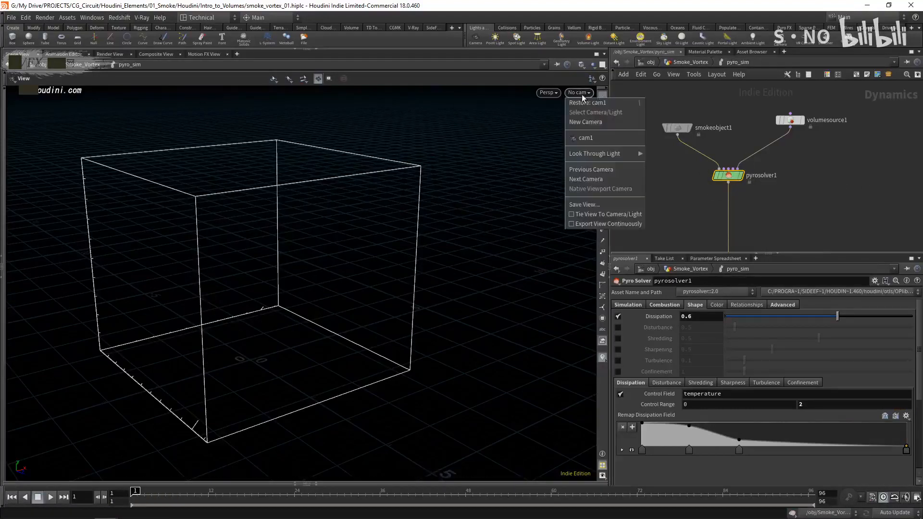
drag(377, 270, 439, 270)
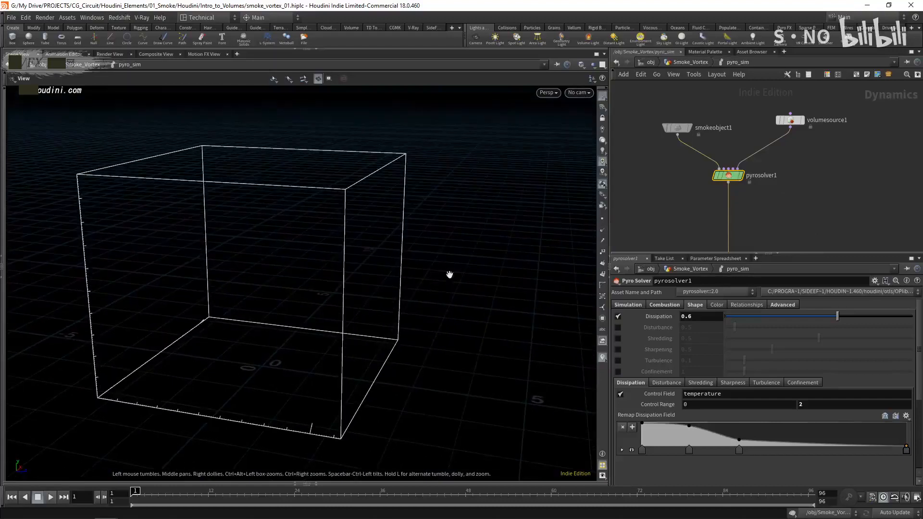
click(631, 306)
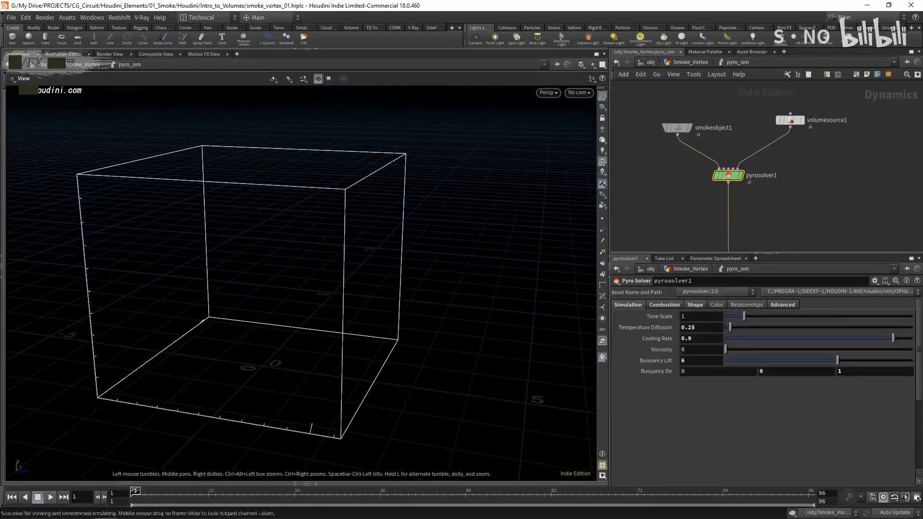
click(52, 497)
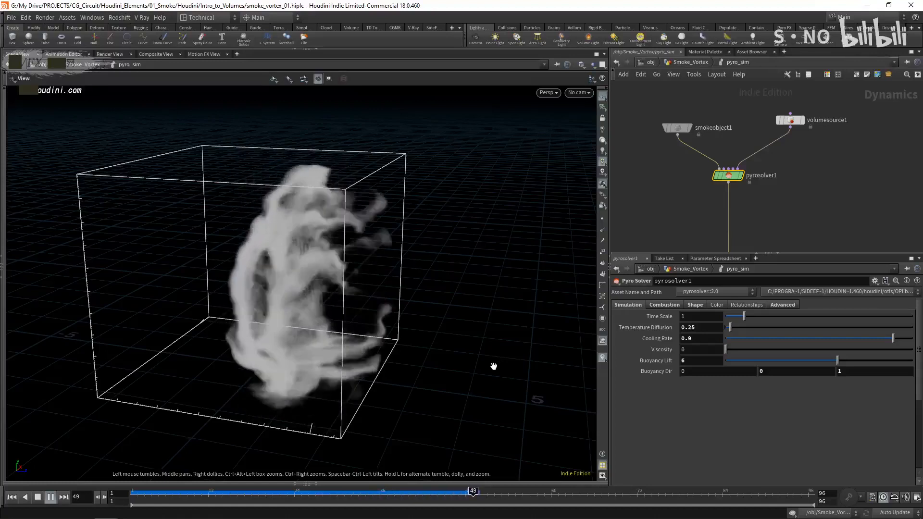
click(50, 498)
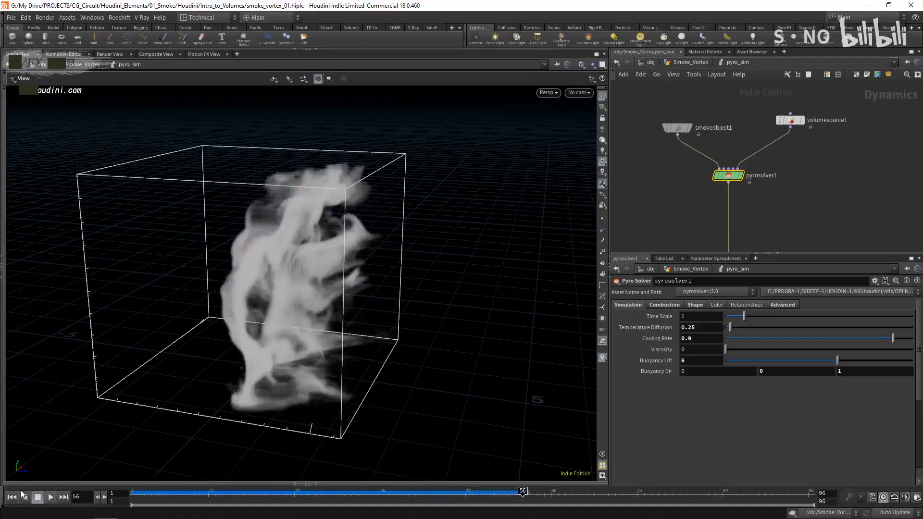
click(12, 497)
- Add a Gas Resize Fluid Dynamic node feeding pyrosolver1 and make it track the SOP /obj/Smoke_Vortex/OUT_Source
key(Tab)
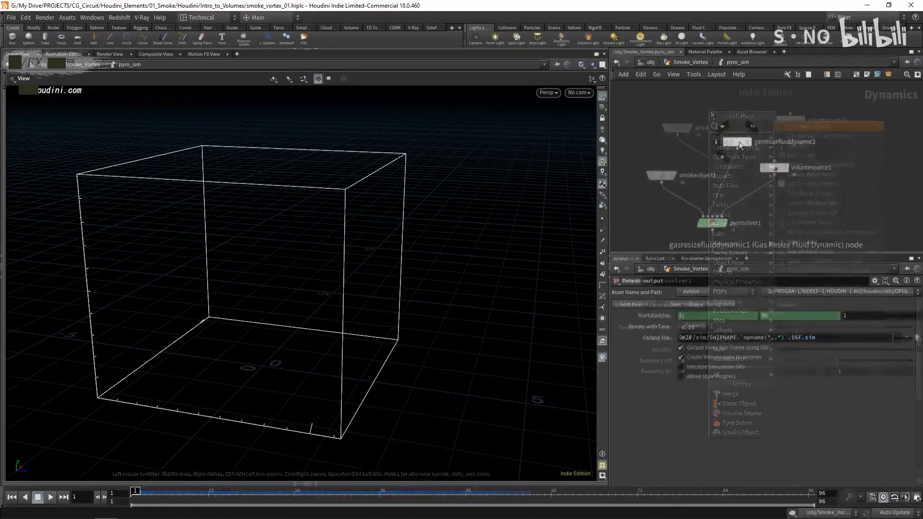
click(696, 117)
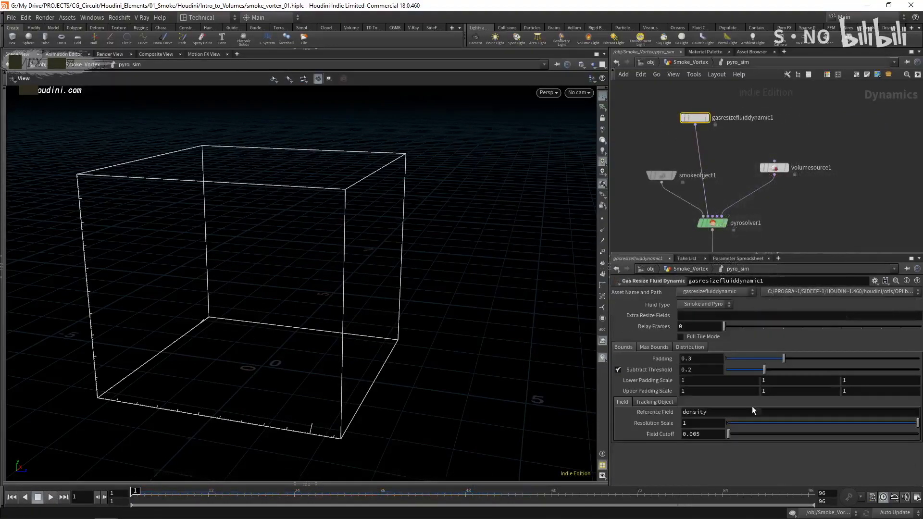
click(659, 403)
click(621, 414)
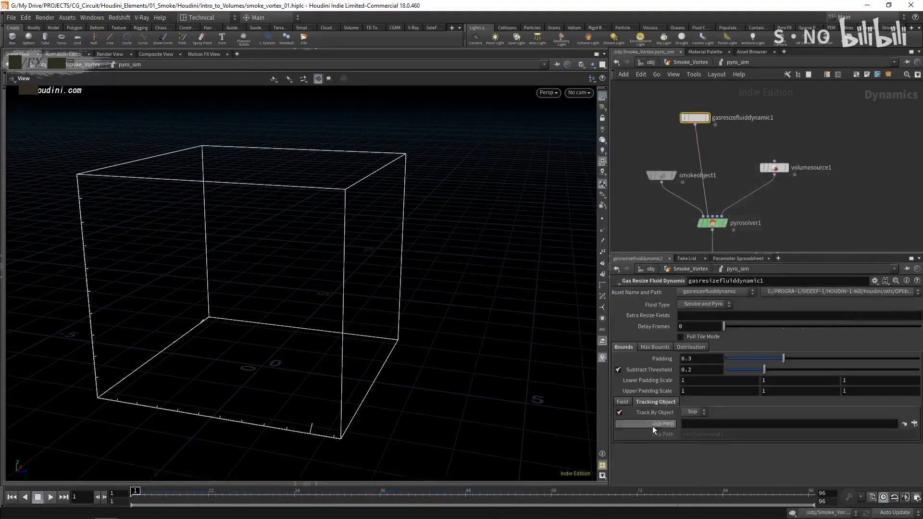
click(914, 424)
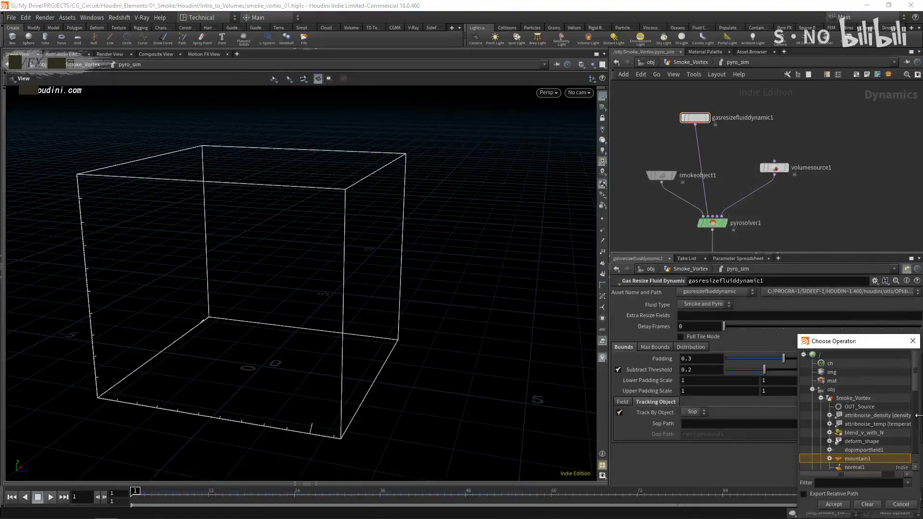
drag(917, 377, 917, 398)
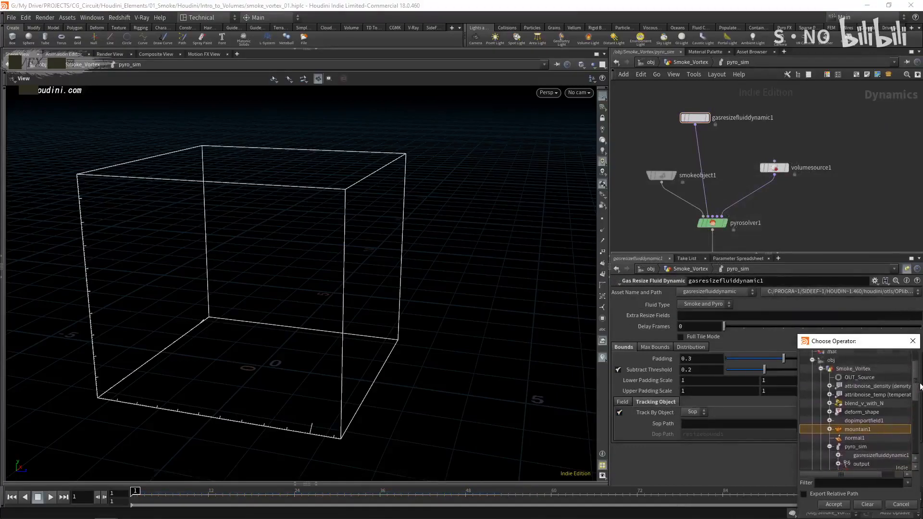
double_click(864, 379)
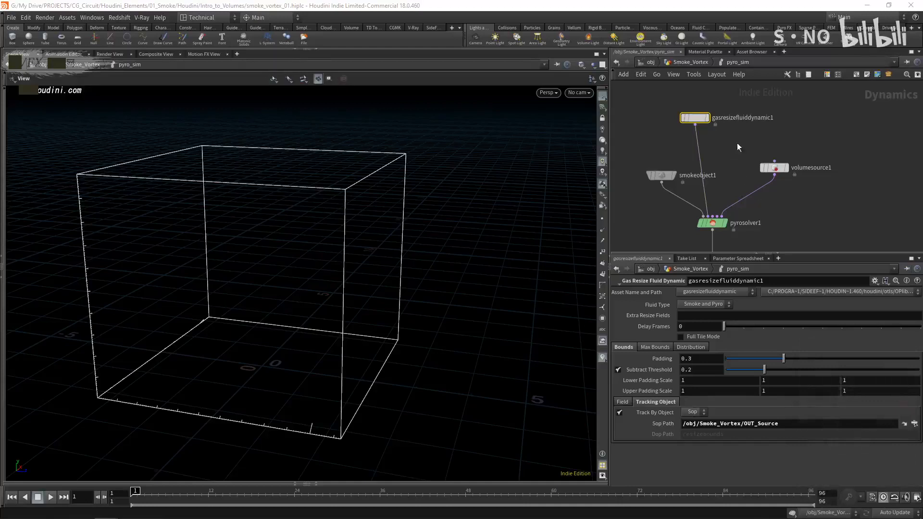
- Play the dynamically resized simulation and scrub the timeline to frame 19
click(51, 499)
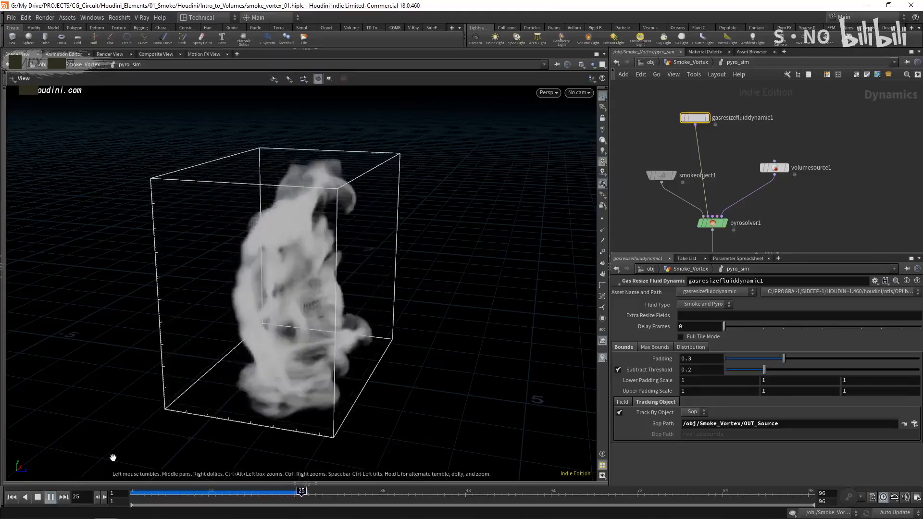
click(36, 501)
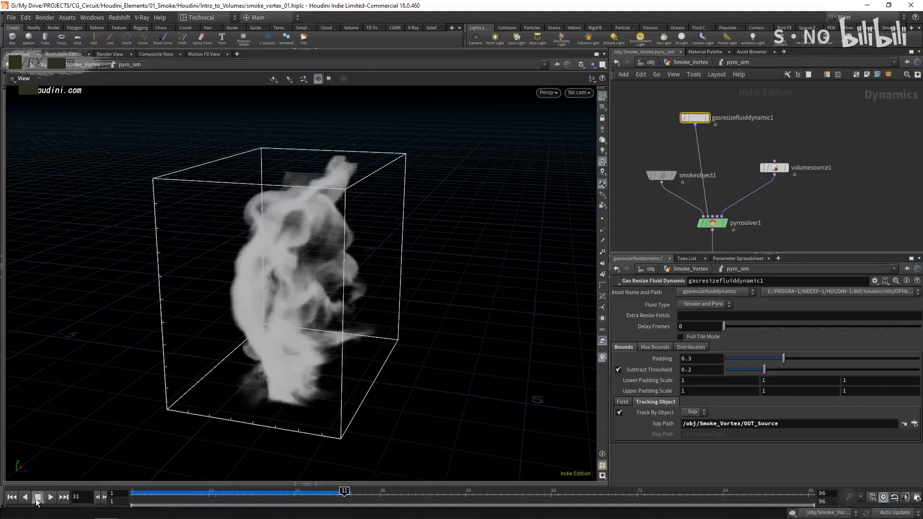
drag(144, 491, 259, 490)
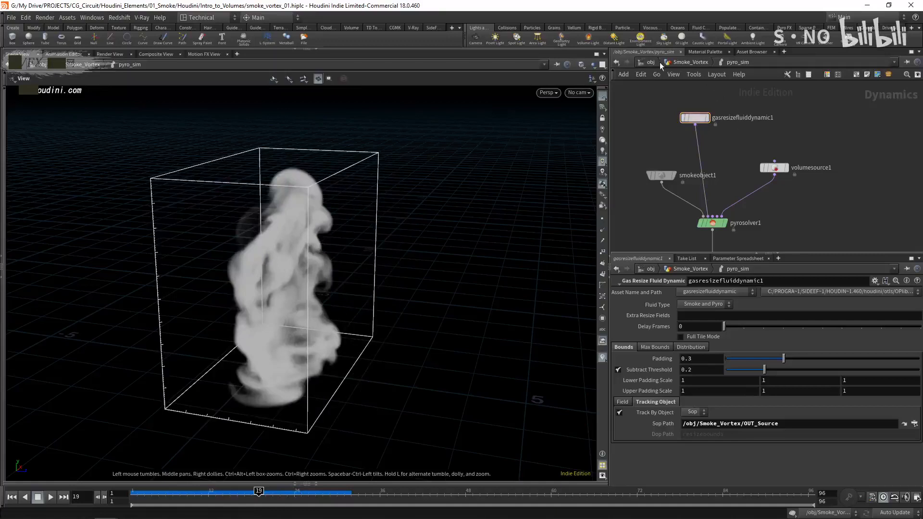
- Return to the Smoke_Vortex geometry level and inspect the lit smoke from the front at frame 26
click(652, 62)
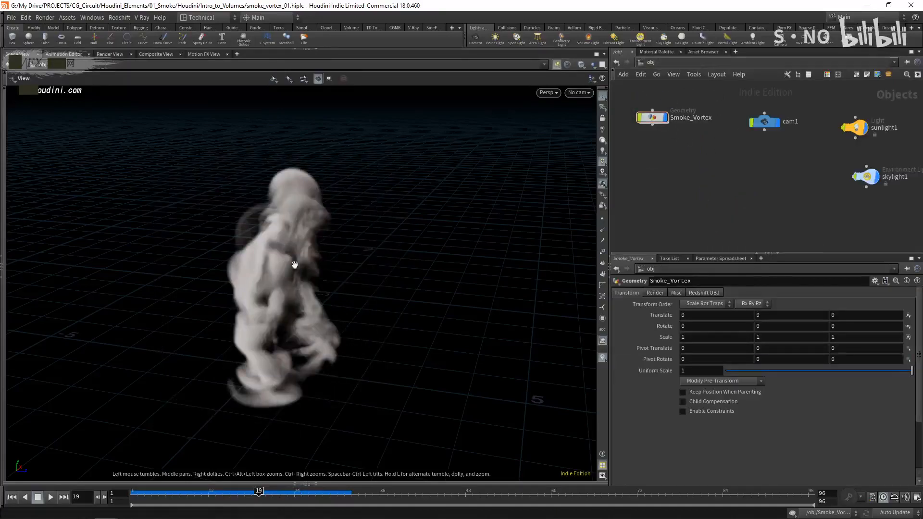
double_click(654, 118)
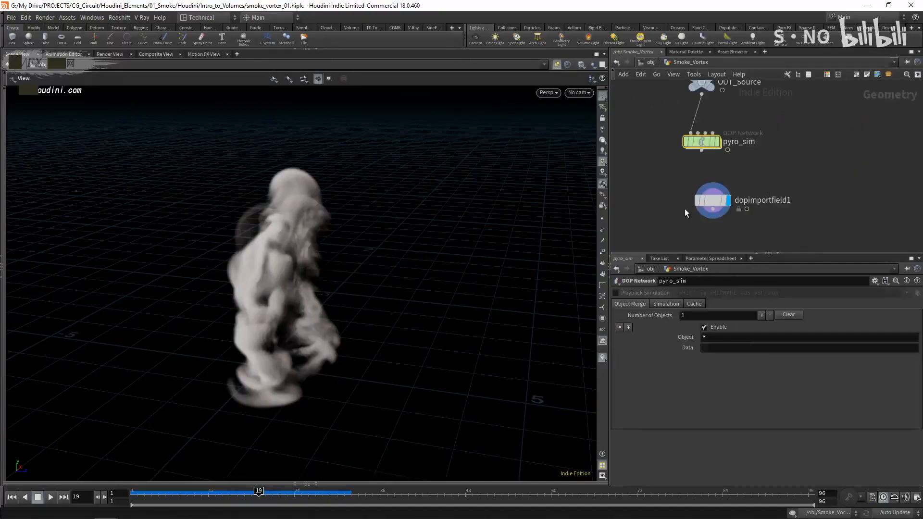
drag(344, 330, 247, 317)
drag(258, 491, 309, 493)
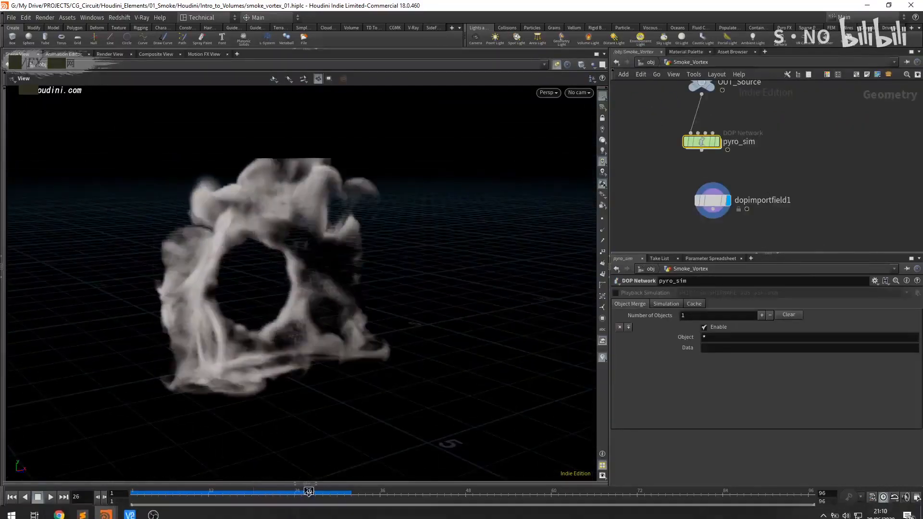
- Look through cam1 at frame 23 and hide the viewport's reference grid
click(580, 92)
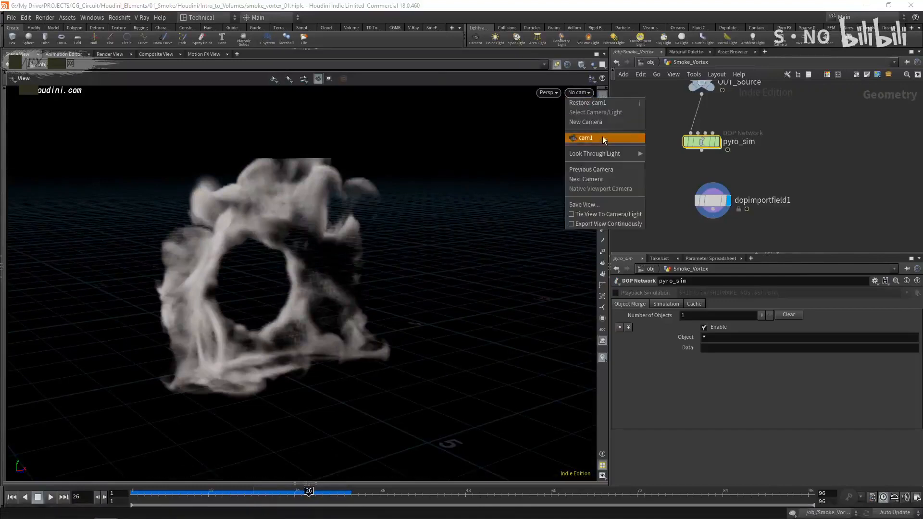
click(603, 139)
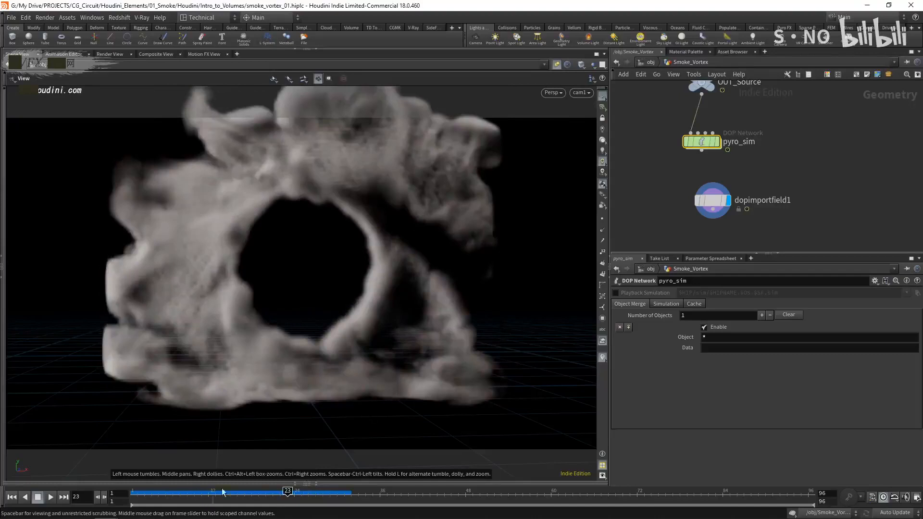
click(603, 97)
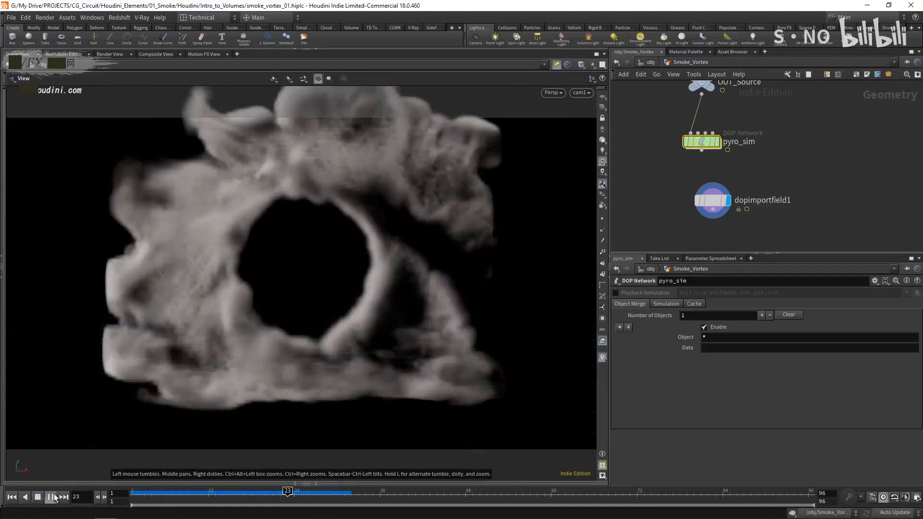